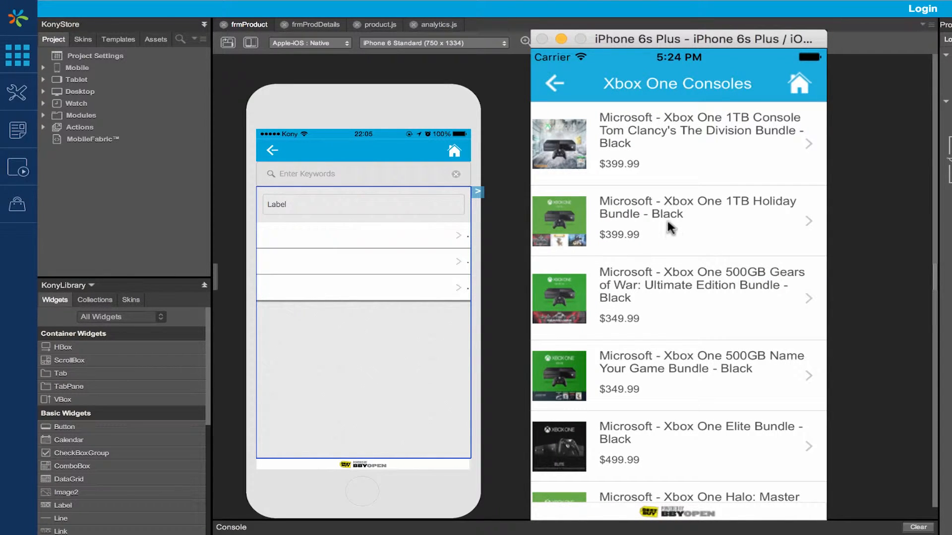
Step: Show the full web address of the KonyStore repository on GitHub in the browser
{"action": "left_click", "coordinate": [554, 84]}
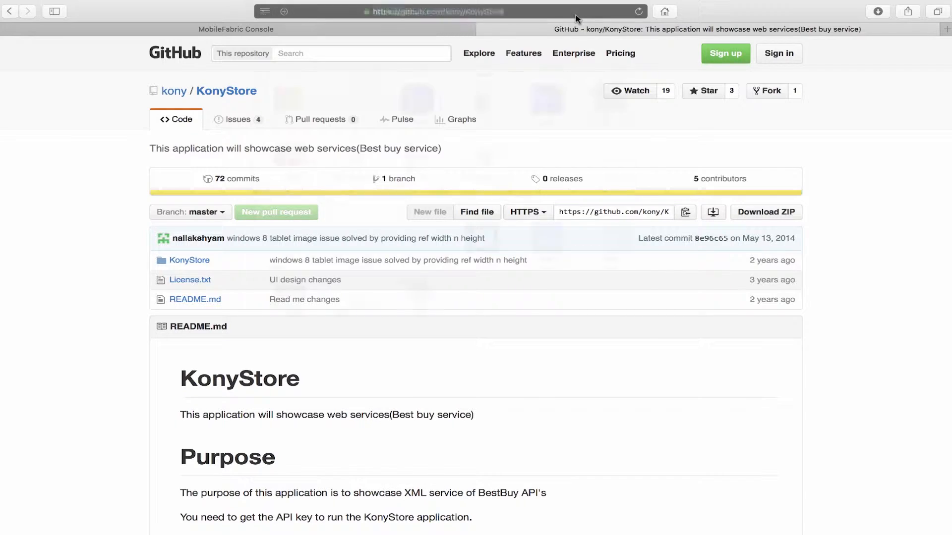
{"action": "left_click", "coordinate": [575, 13]}
{"action": "left_click", "coordinate": [450, 11]}
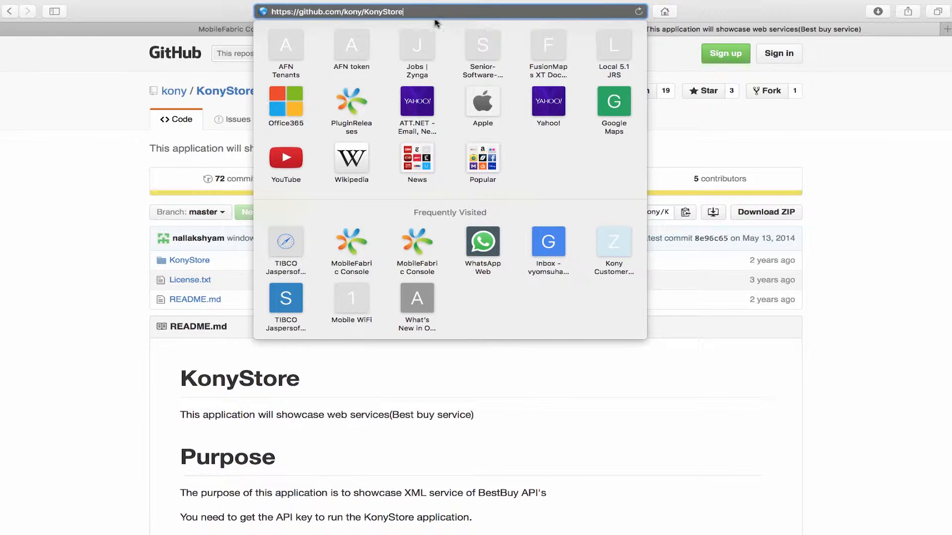
{"action": "left_click", "coordinate": [906, 188]}
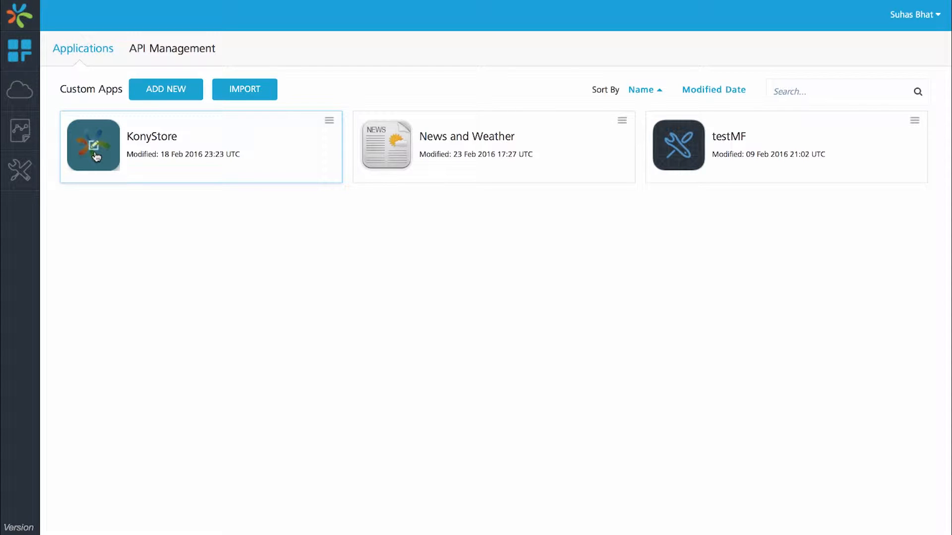
Step: Open the KonyStore app in the MobileFabric Console and inspect the operations under its KonyStoreService0 integration service
{"action": "left_click", "coordinate": [96, 157]}
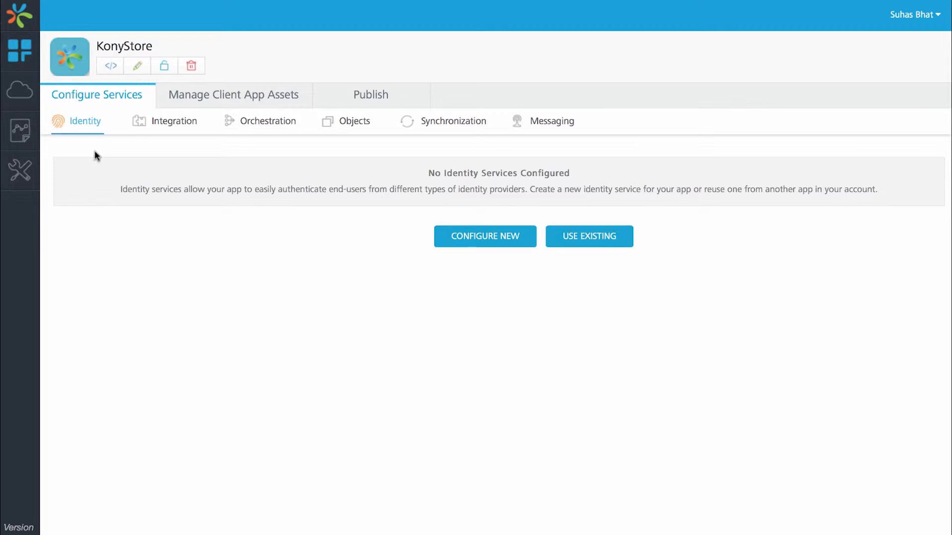
{"action": "left_click", "coordinate": [170, 125]}
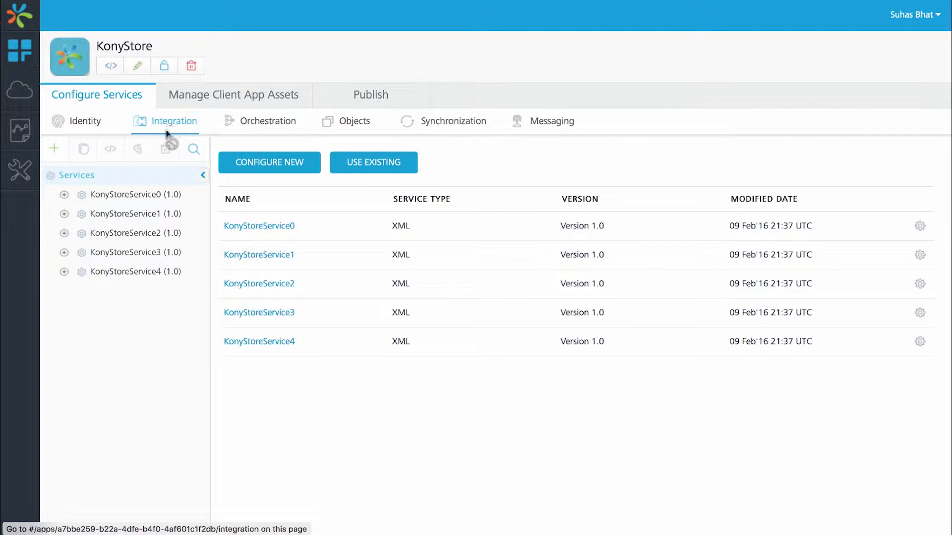
{"action": "left_click", "coordinate": [68, 195]}
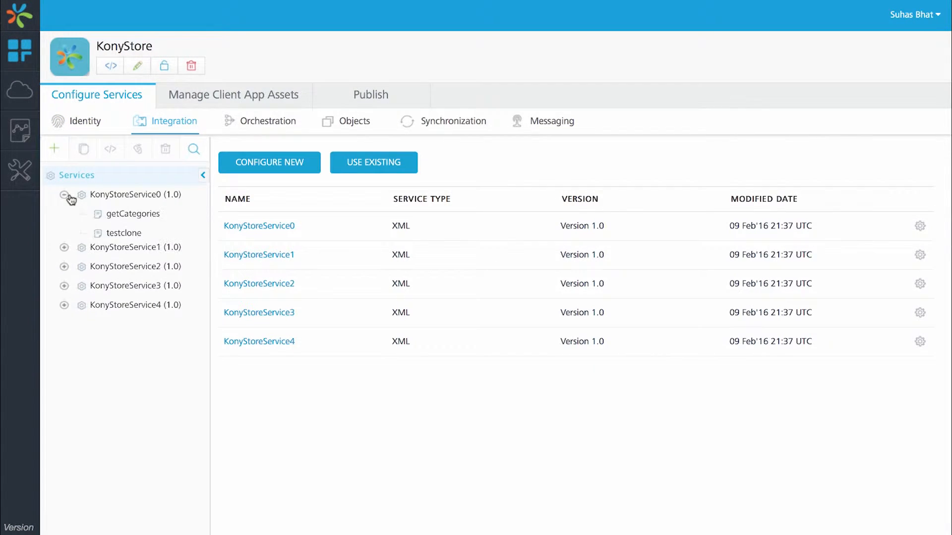
Step: Publish the KonyStore app's services to the LocalDevEnv environment and close the publishing dialog
{"action": "left_click", "coordinate": [375, 96]}
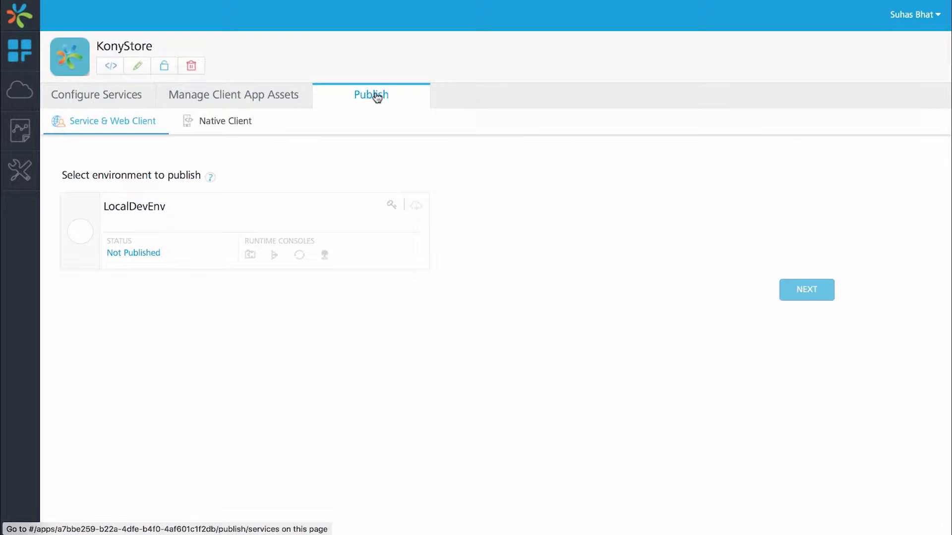
{"action": "left_click", "coordinate": [80, 232]}
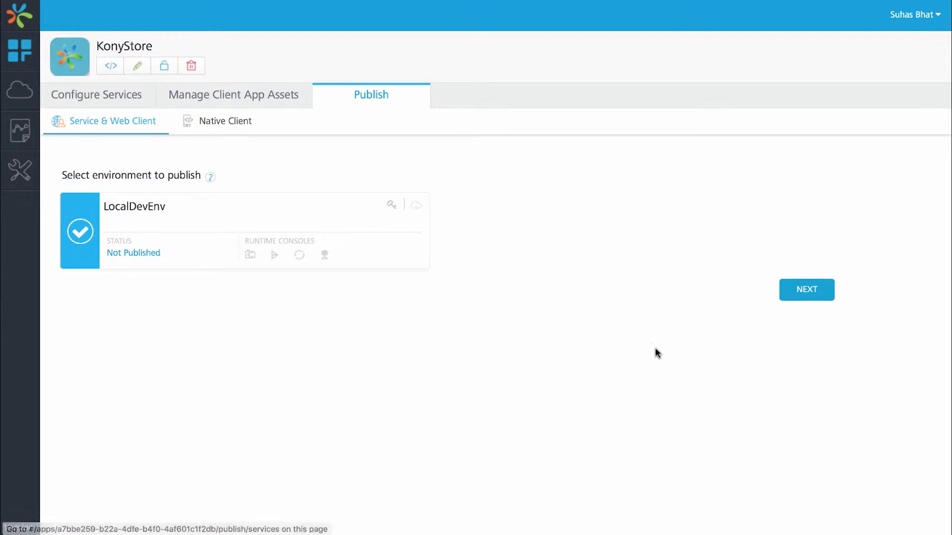
{"action": "left_click", "coordinate": [798, 292]}
{"action": "left_click", "coordinate": [797, 292]}
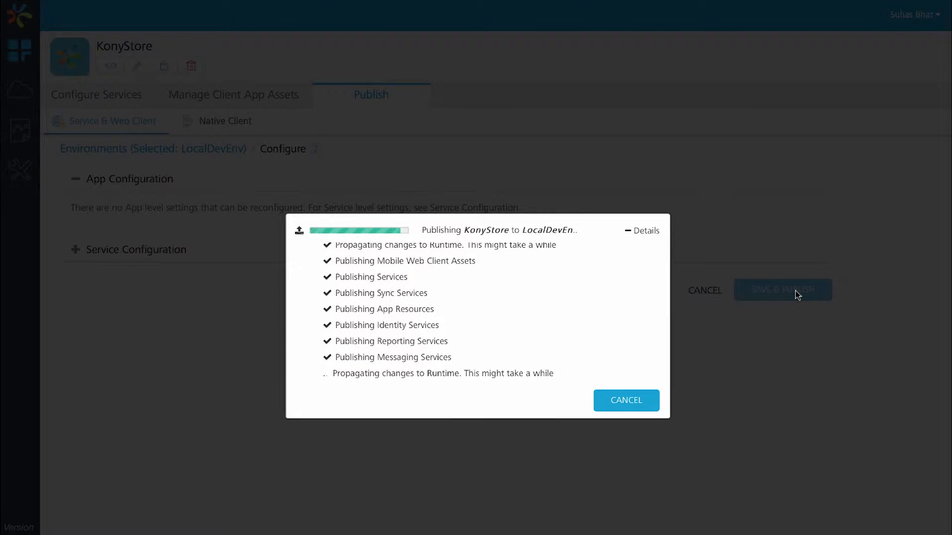
{"action": "left_click", "coordinate": [641, 404]}
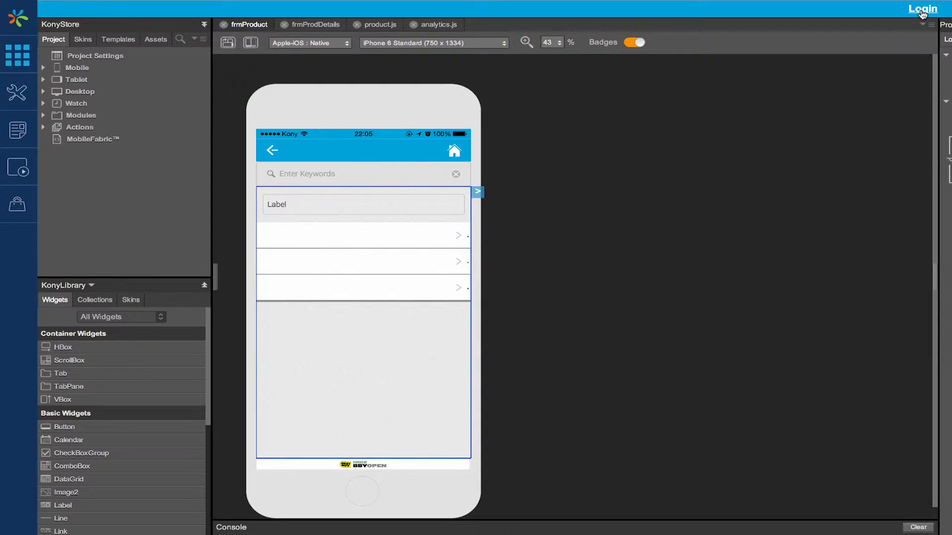
Step: Switch to Kony Visualizer and sign in to Kony MobileFabric with the account e-mail, using the Kony User Store
{"action": "left_click", "coordinate": [923, 9]}
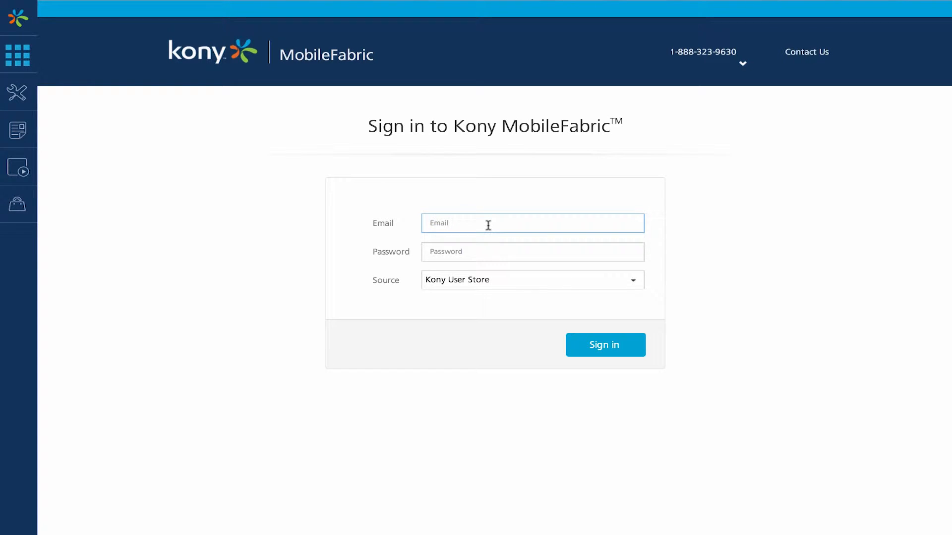
{"action": "key", "text": "Tab"}
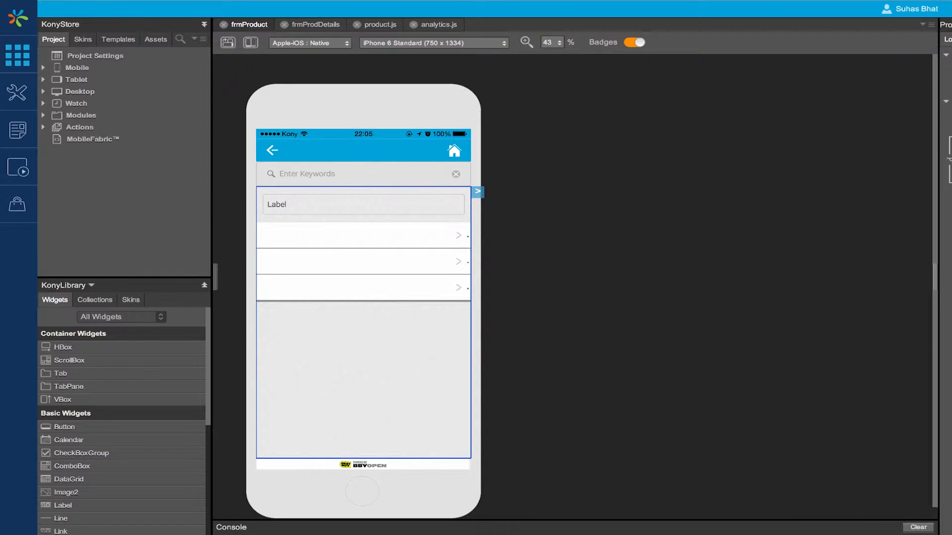
Step: View the existing MobileFabric applications available for linking to the project, and close the list without choosing one
{"action": "right_click", "coordinate": [77, 144]}
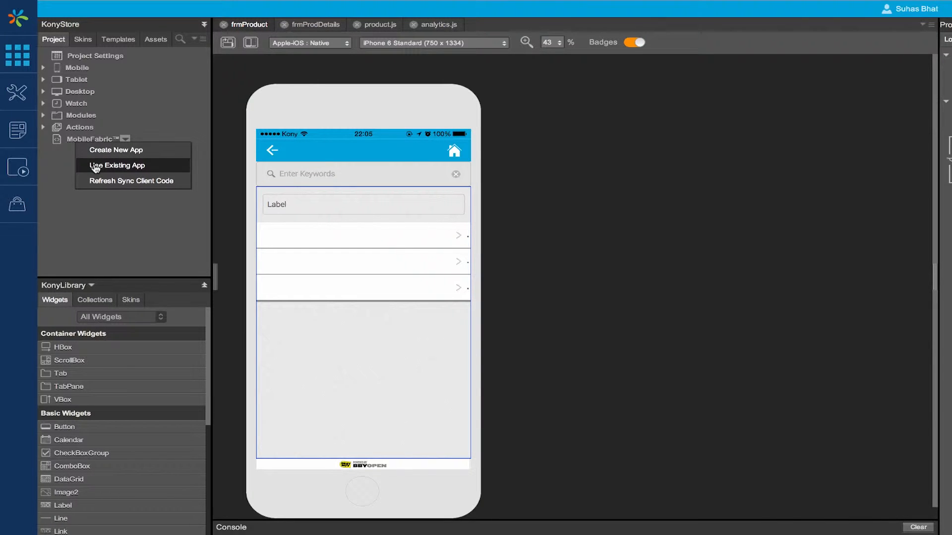
{"action": "left_click", "coordinate": [122, 166]}
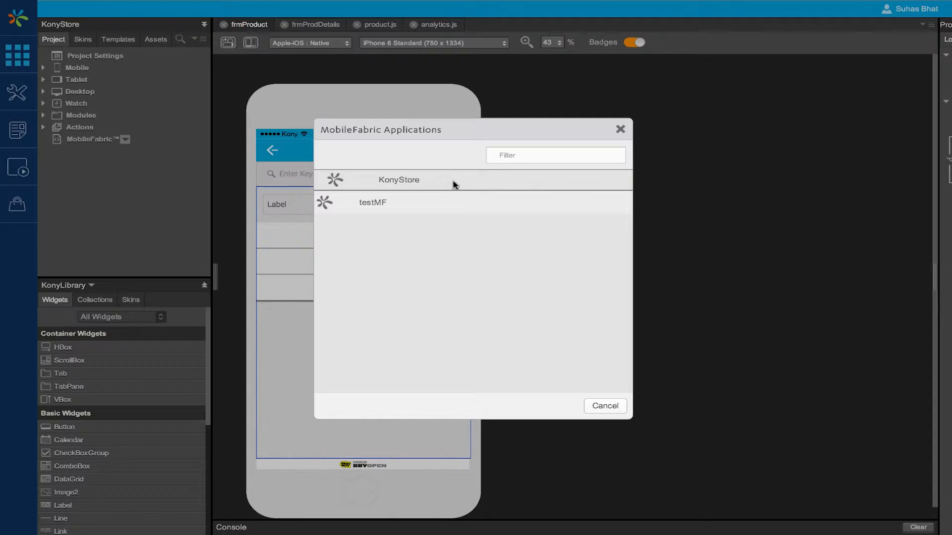
{"action": "left_click", "coordinate": [620, 130]}
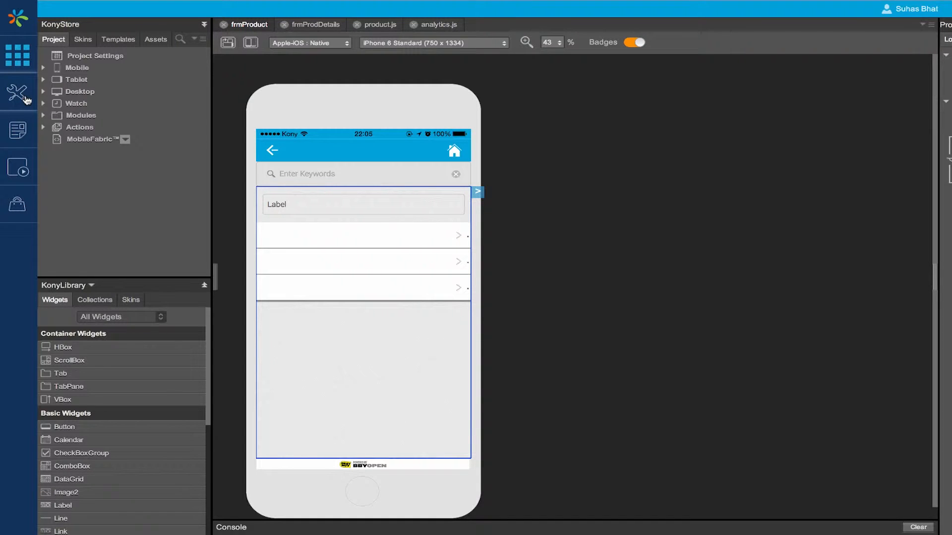
Step: Open the project settings and check the application ID and the common native app name
{"action": "left_click", "coordinate": [25, 99]}
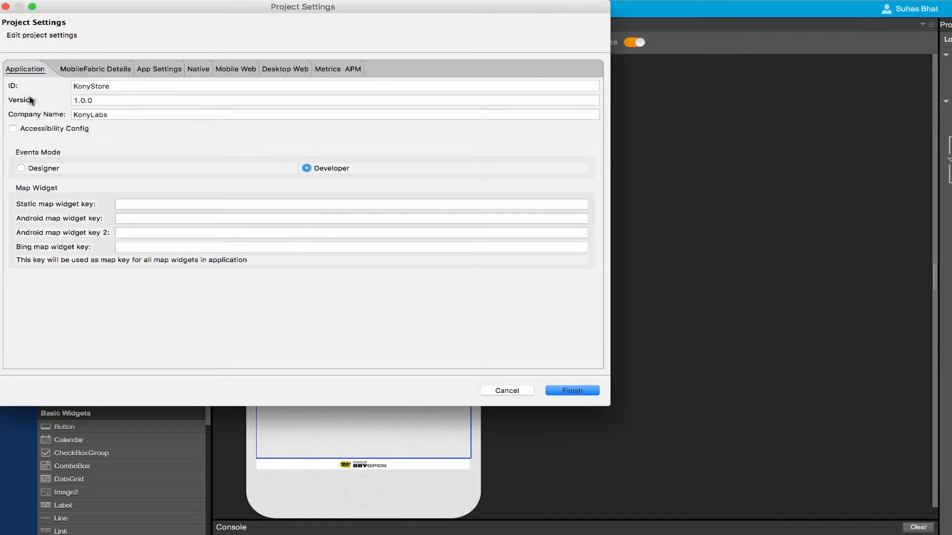
{"action": "left_click_drag", "start_coordinate": [170, 8], "coordinate": [336, 55]}
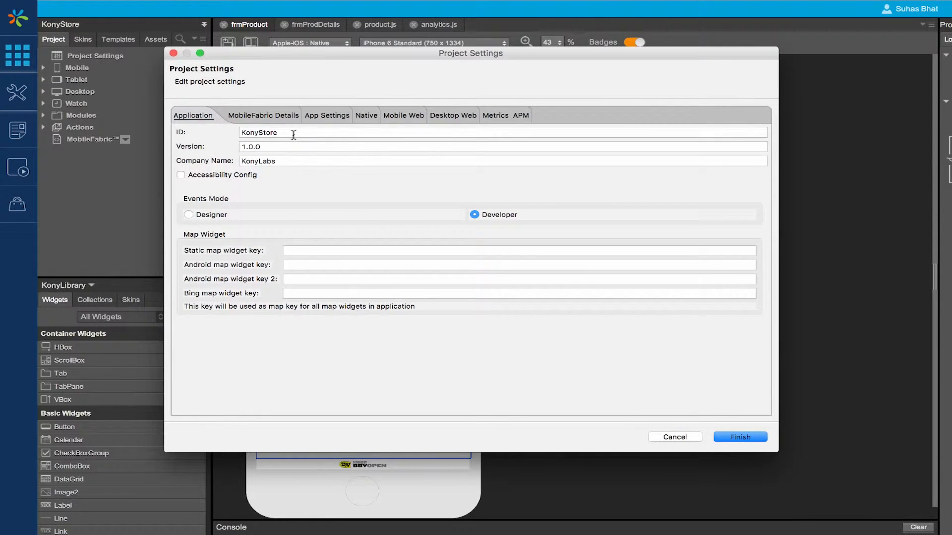
{"action": "left_click_drag", "start_coordinate": [293, 133], "coordinate": [236, 134]}
{"action": "left_click", "coordinate": [314, 134]}
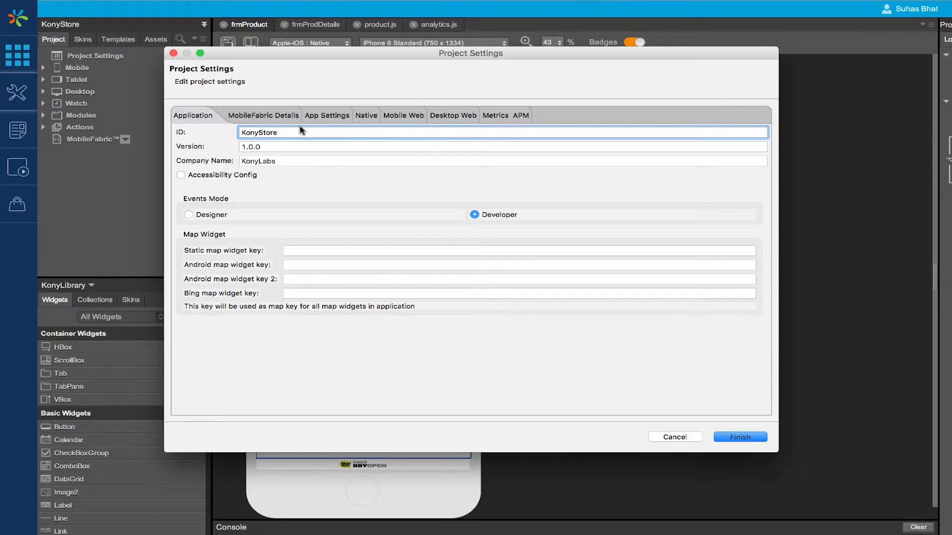
{"action": "left_click", "coordinate": [364, 119]}
{"action": "left_click_drag", "start_coordinate": [267, 168], "coordinate": [208, 167]}
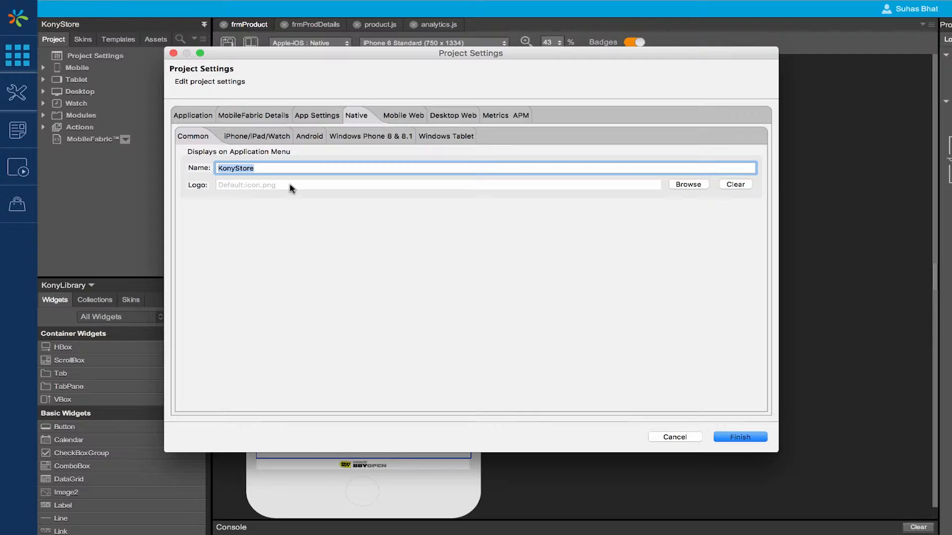
Step: Check which MobileFabric environment the project uses and which alternatives are offered
{"action": "left_click", "coordinate": [250, 117]}
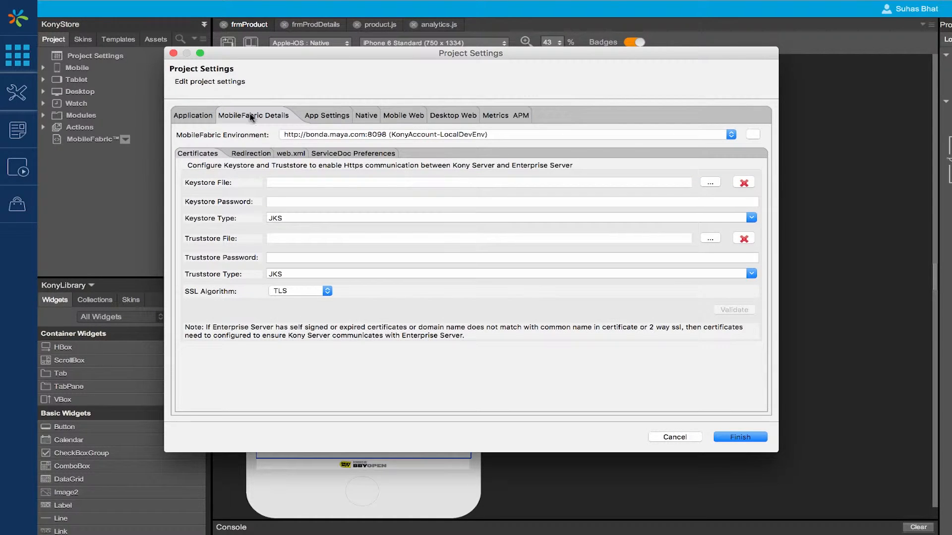
{"action": "left_click", "coordinate": [359, 135]}
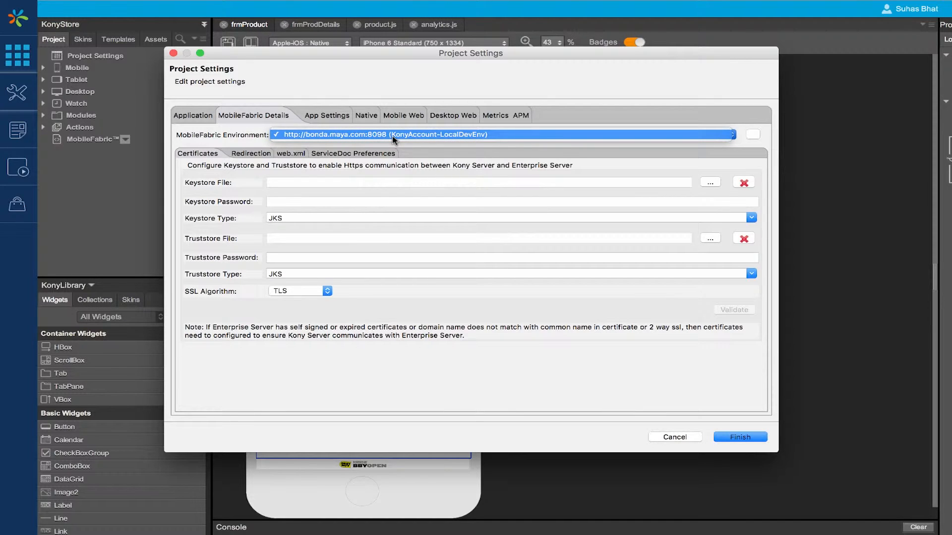
{"action": "left_click", "coordinate": [239, 138]}
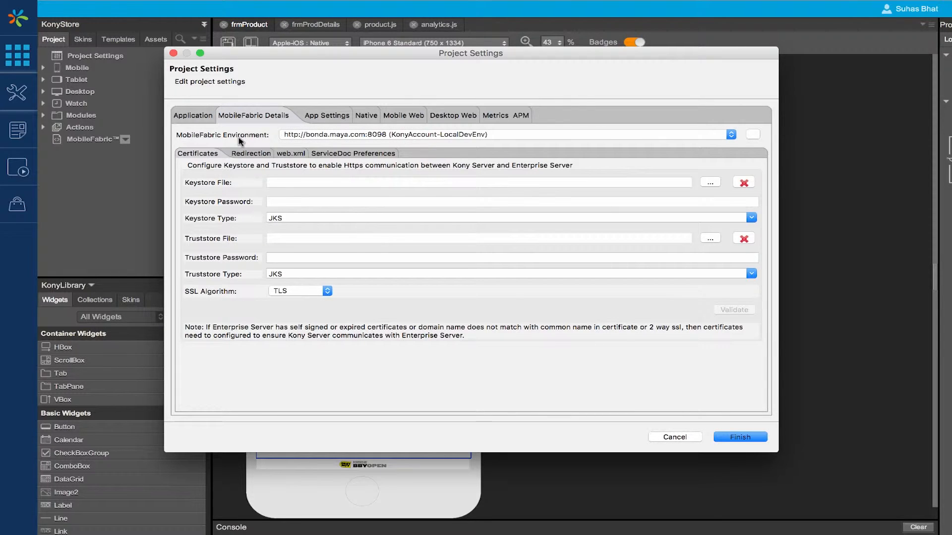
Step: Enable automatic event capture for FormEntry, FormExit, Touch or Click, Orientation Change and Gesture events
{"action": "left_click", "coordinate": [512, 114]}
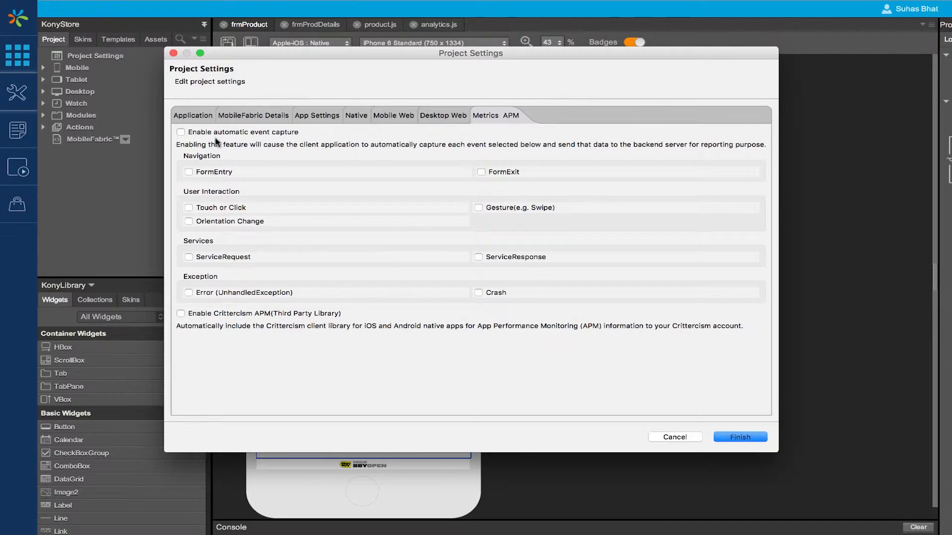
{"action": "left_click", "coordinate": [181, 133]}
{"action": "left_click", "coordinate": [190, 173]}
{"action": "left_click", "coordinate": [481, 173]}
{"action": "left_click", "coordinate": [189, 208]}
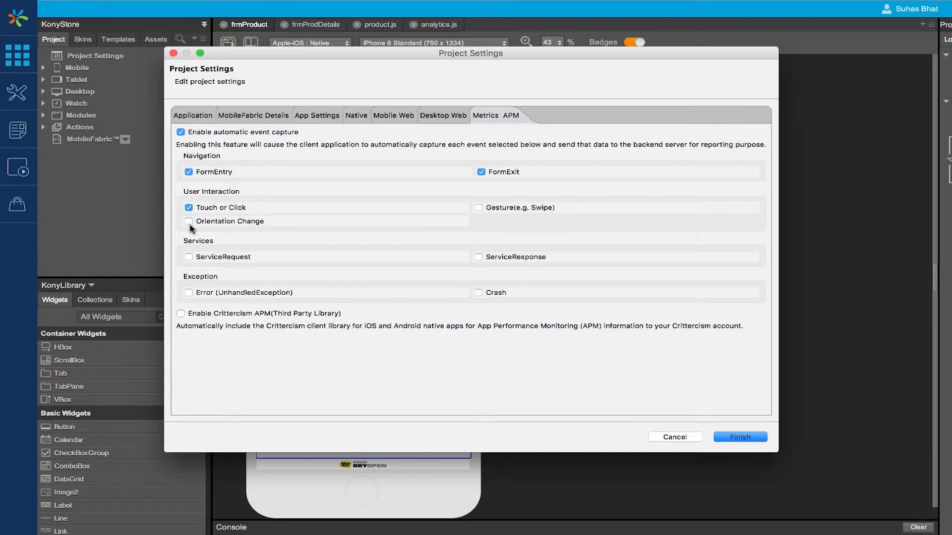
{"action": "left_click", "coordinate": [189, 222]}
{"action": "left_click", "coordinate": [482, 208]}
Step: Include ServiceRequest, ServiceResponse, Error (UnhandledException) and Crash events in the automatic capture
{"action": "left_click", "coordinate": [189, 258]}
{"action": "left_click", "coordinate": [479, 257]}
{"action": "left_click", "coordinate": [189, 293]}
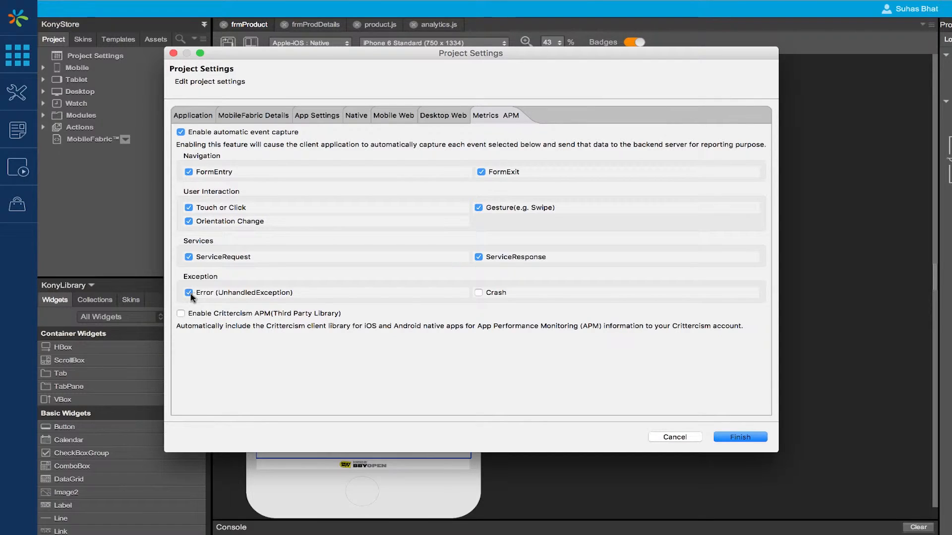
{"action": "left_click", "coordinate": [478, 293]}
Step: Set the MobileFabric ServiceDoc preference to use a selected service document file
{"action": "left_click", "coordinate": [270, 116]}
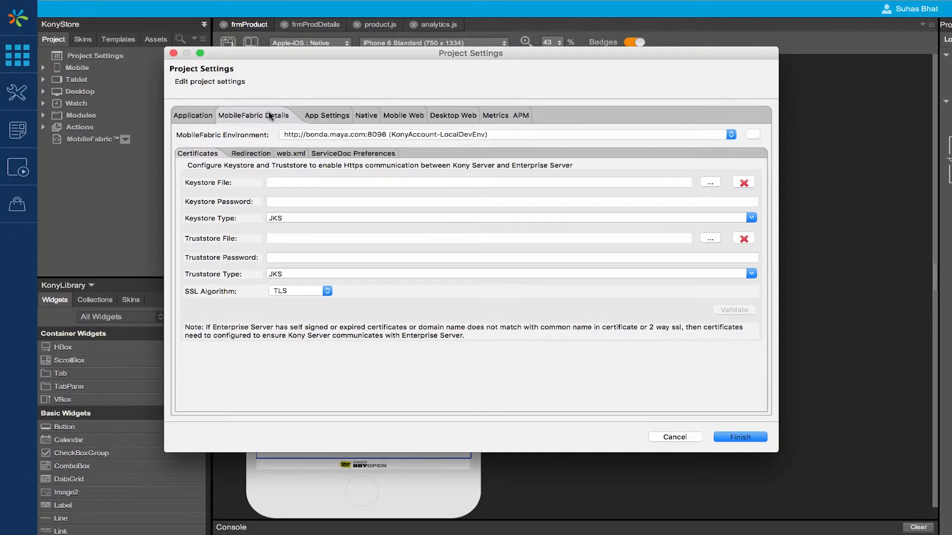
{"action": "left_click", "coordinate": [335, 155]}
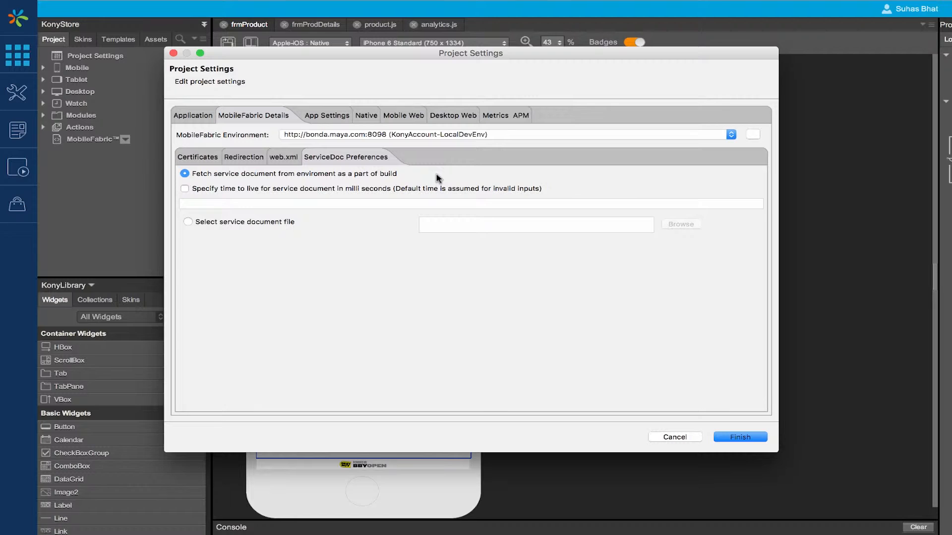
{"action": "left_click", "coordinate": [188, 222]}
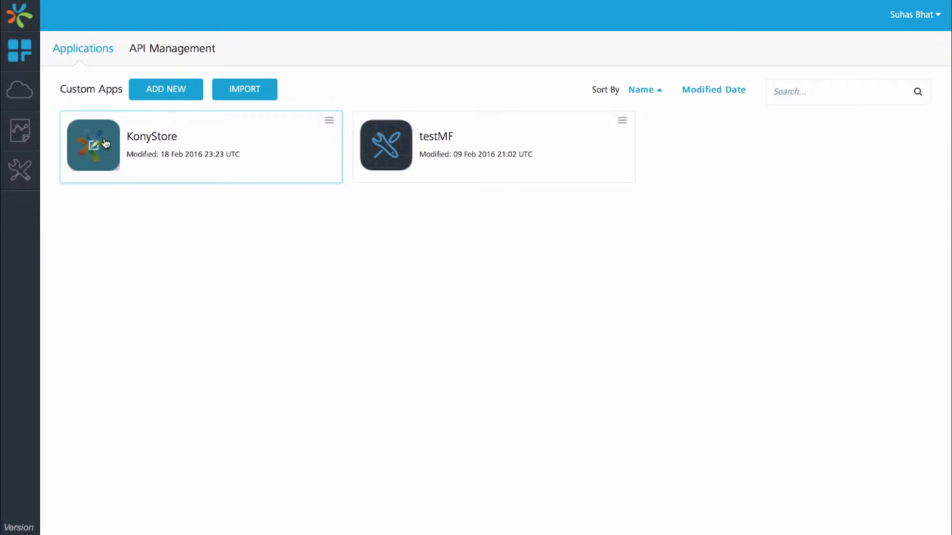
Step: In the MobileFabric Console, open the App Service Document of KonyStore's LocalDevEnv publication and select its text
{"action": "left_click", "coordinate": [104, 142]}
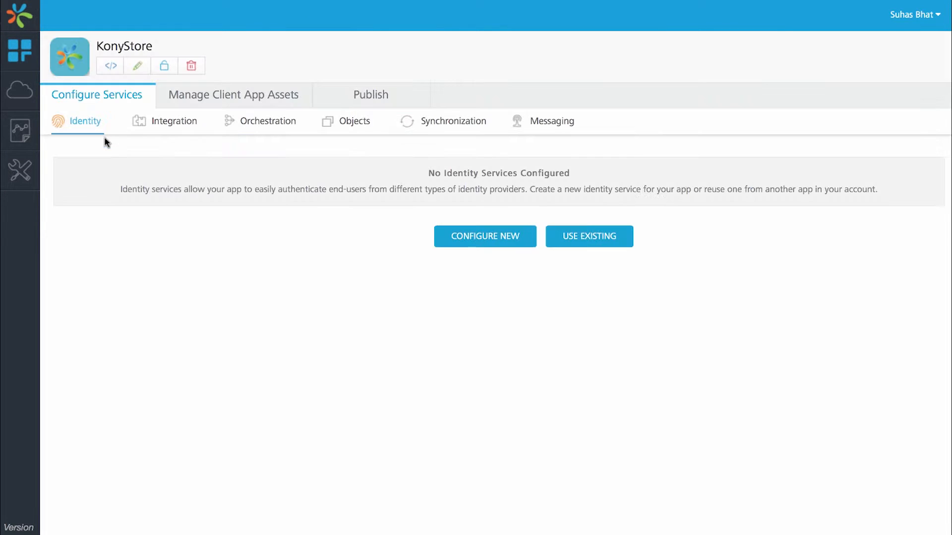
{"action": "left_click", "coordinate": [383, 94]}
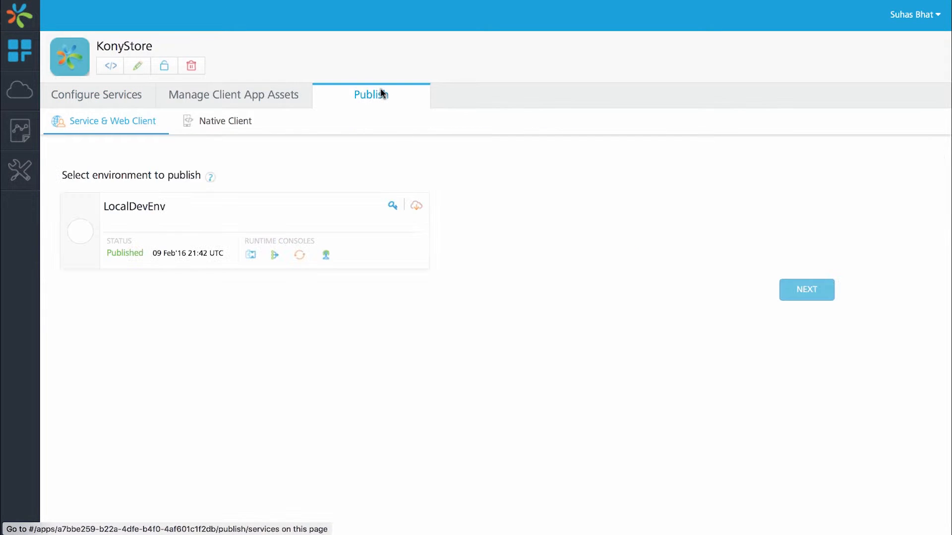
{"action": "left_click", "coordinate": [416, 207]}
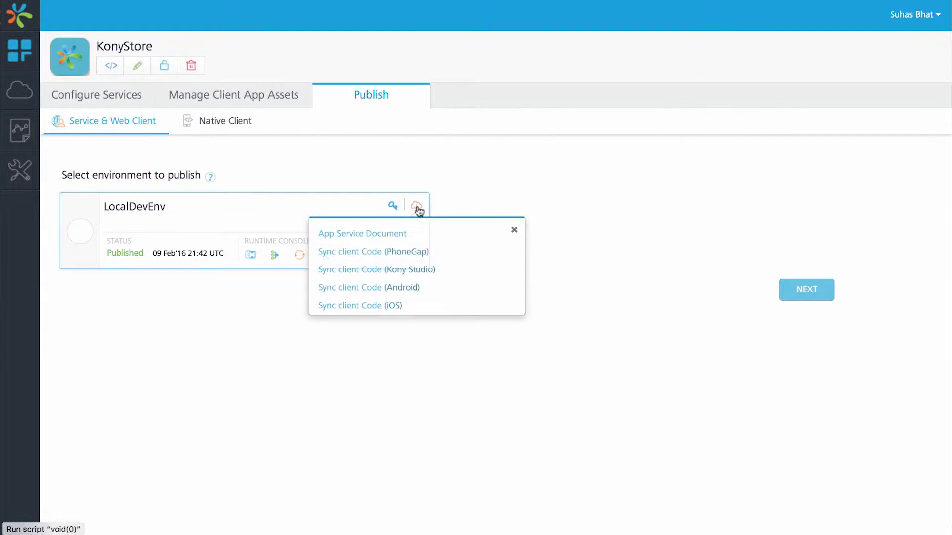
{"action": "left_click", "coordinate": [383, 240]}
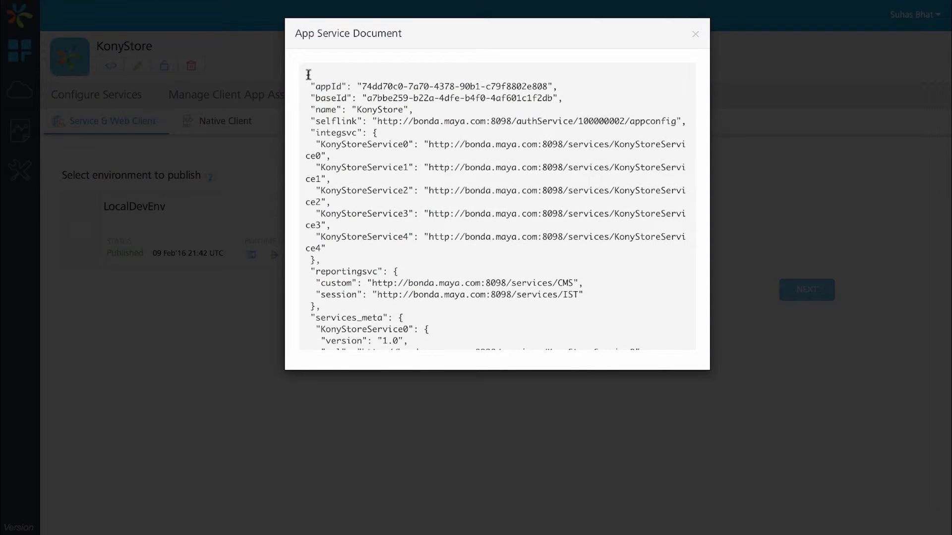
{"action": "left_click_drag", "start_coordinate": [309, 75], "coordinate": [416, 358]}
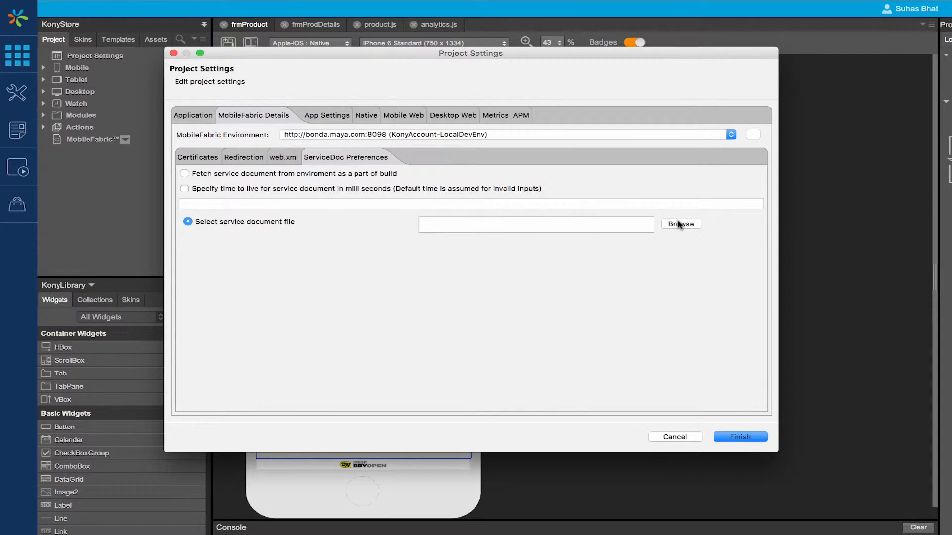
Step: Back in Kony Visualizer's project settings, choose Konystore.json from the home folder as the service document file
{"action": "left_click", "coordinate": [679, 224]}
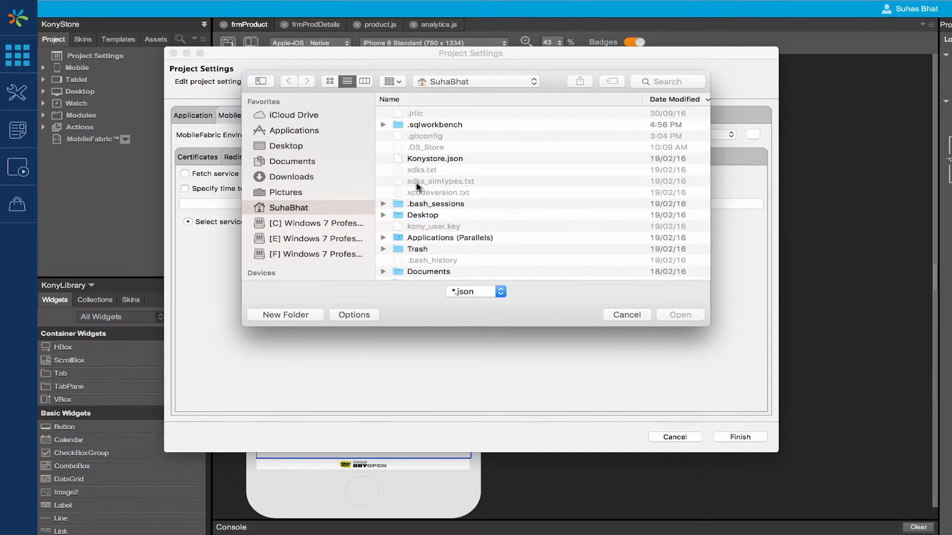
{"action": "left_click", "coordinate": [424, 159]}
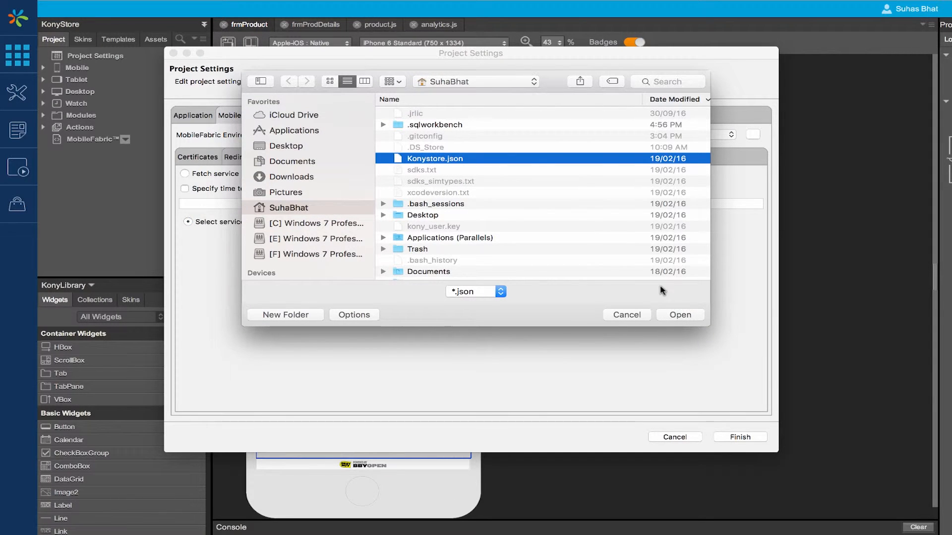
{"action": "left_click", "coordinate": [679, 315]}
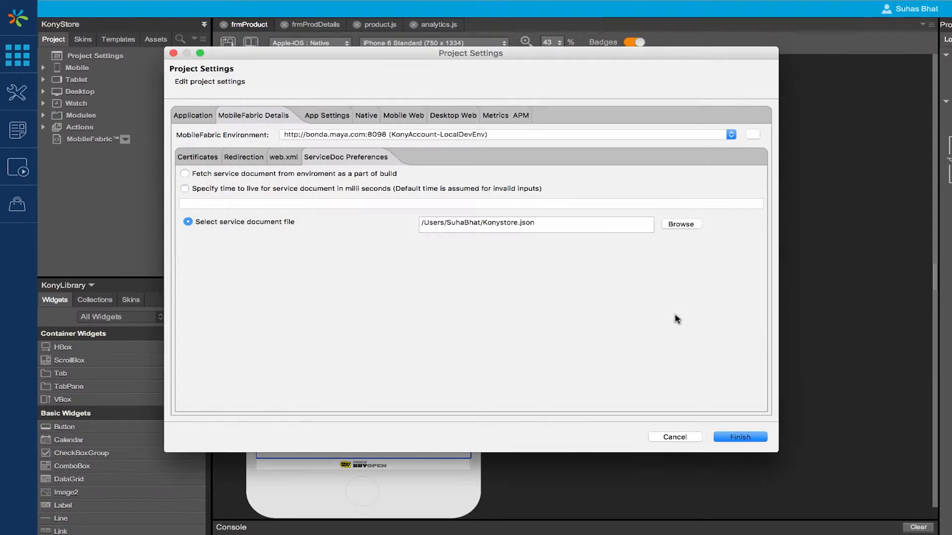
Step: Save the project settings, switch to the MobileFabric Console and open KonyStore's custom metrics in the reports area
{"action": "left_click", "coordinate": [753, 437]}
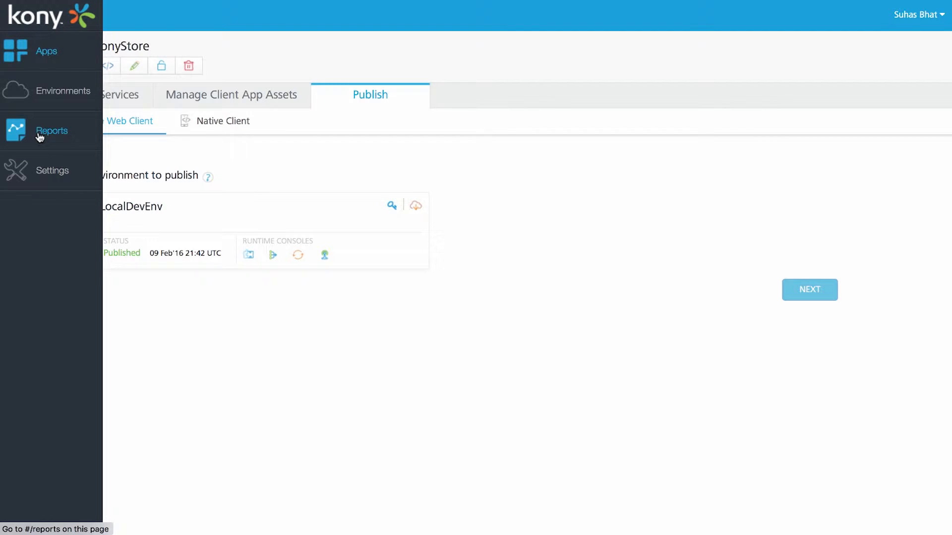
{"action": "left_click", "coordinate": [40, 134]}
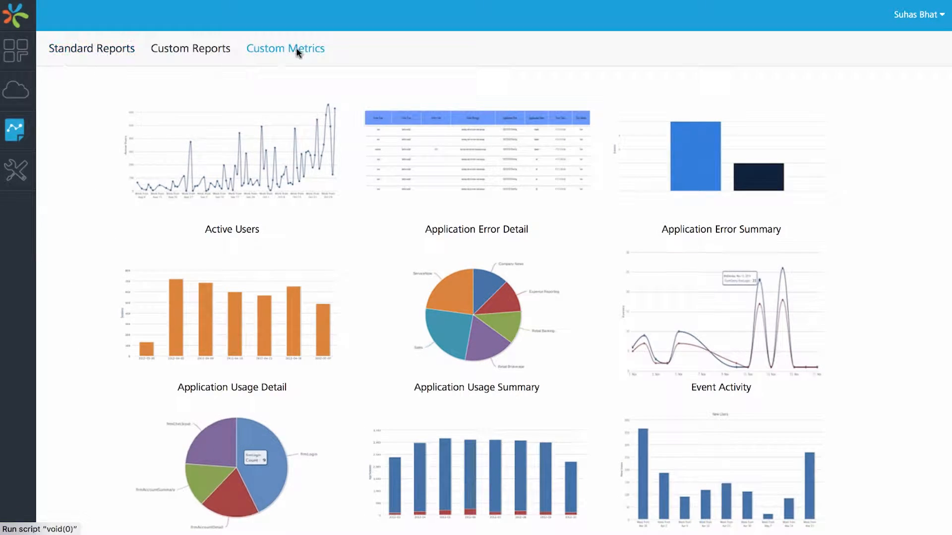
{"action": "left_click", "coordinate": [297, 51]}
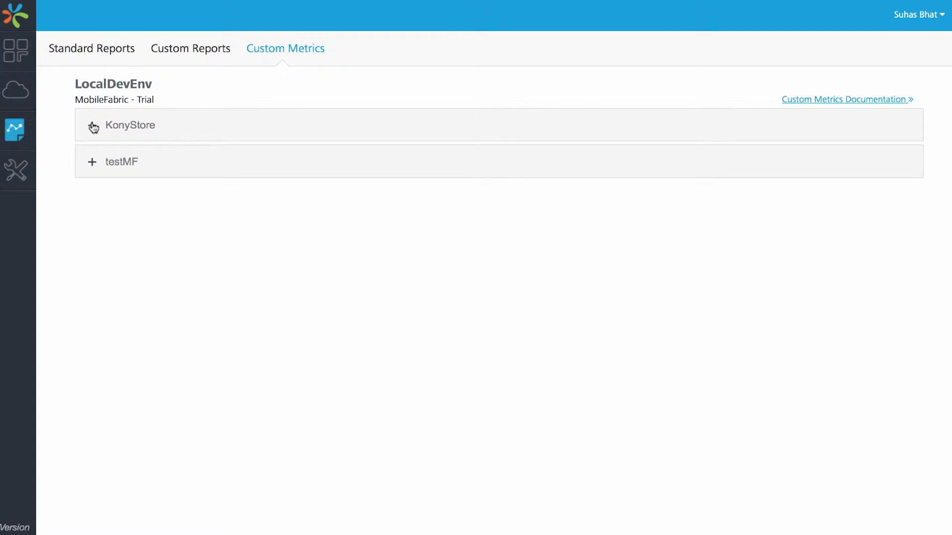
{"action": "left_click", "coordinate": [93, 127]}
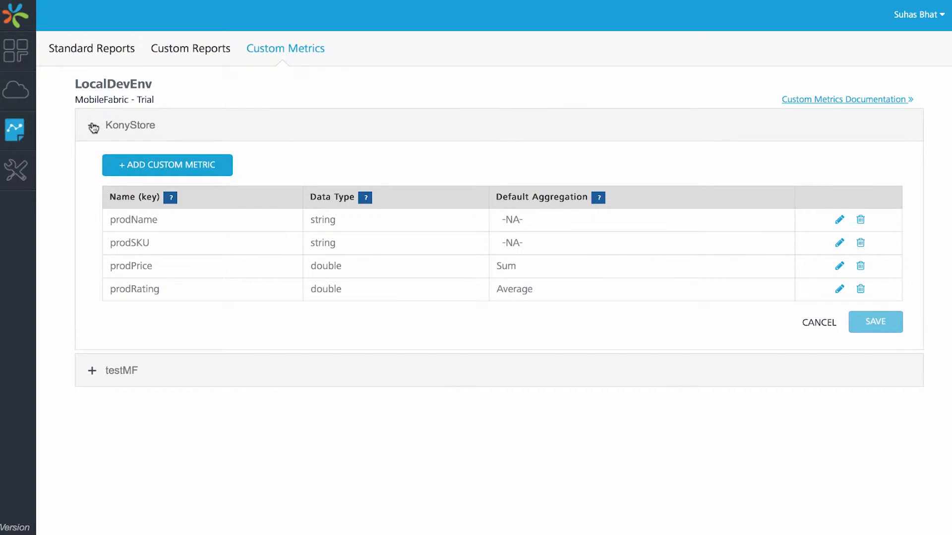
Step: Start a new custom metric for KonyStore and look through the available data types and default aggregation options
{"action": "left_click", "coordinate": [159, 166]}
{"action": "left_click", "coordinate": [161, 318]}
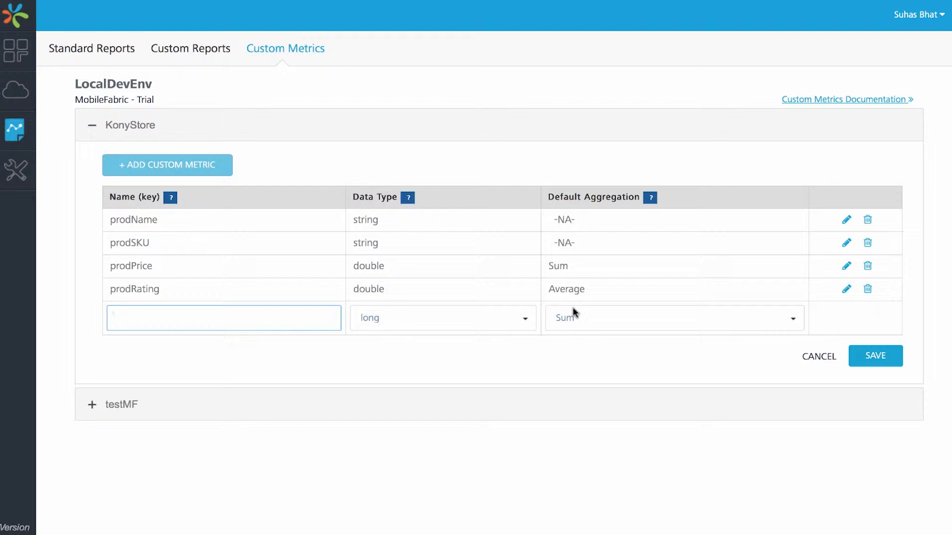
{"action": "left_click", "coordinate": [525, 320]}
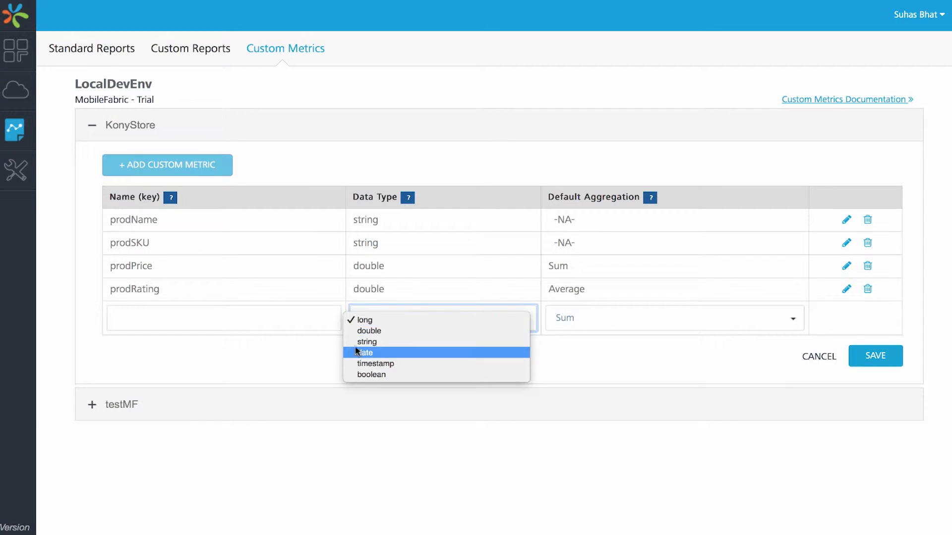
{"action": "left_click", "coordinate": [707, 332]}
{"action": "left_click", "coordinate": [707, 325]}
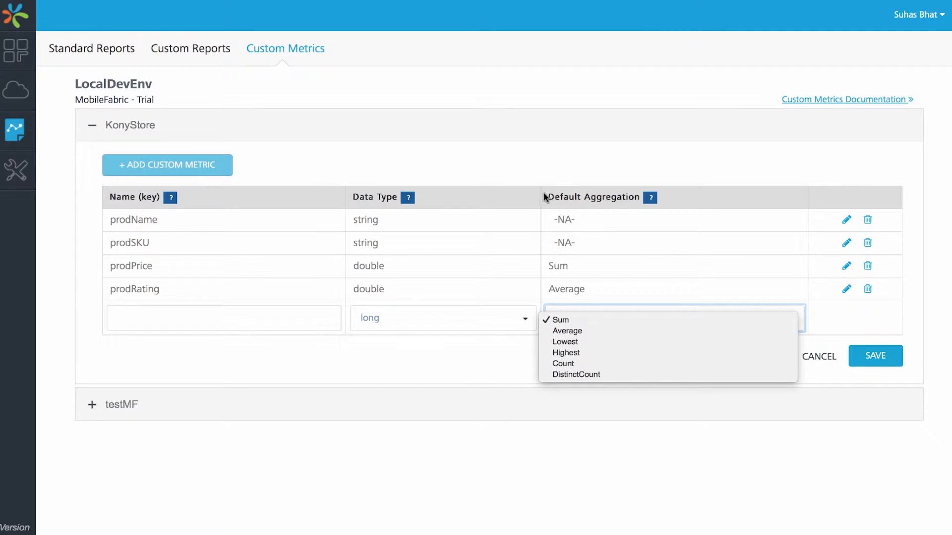
{"action": "left_click", "coordinate": [621, 143]}
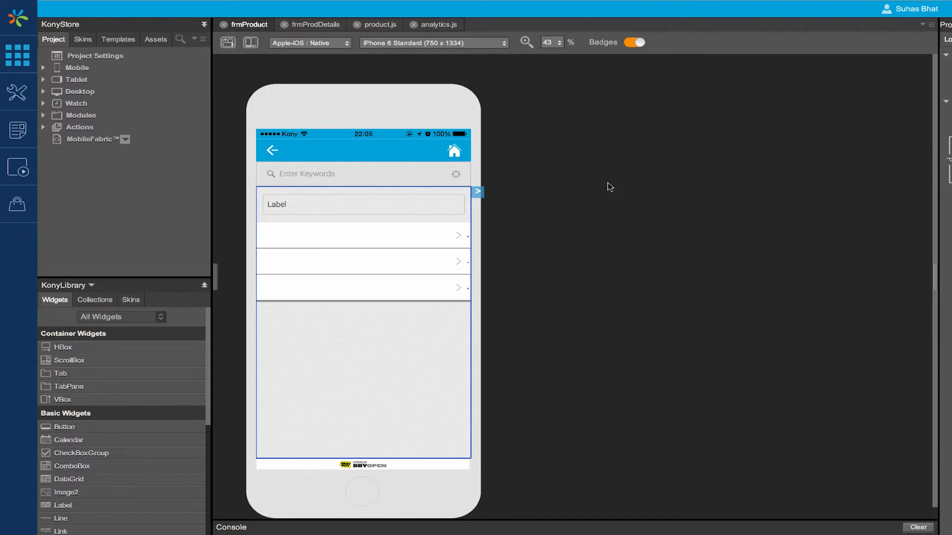
Step: Back in Kony Visualizer, open analytics.js and examine the metricsContent array that the sendCustomMetrics function submits
{"action": "left_click", "coordinate": [433, 26]}
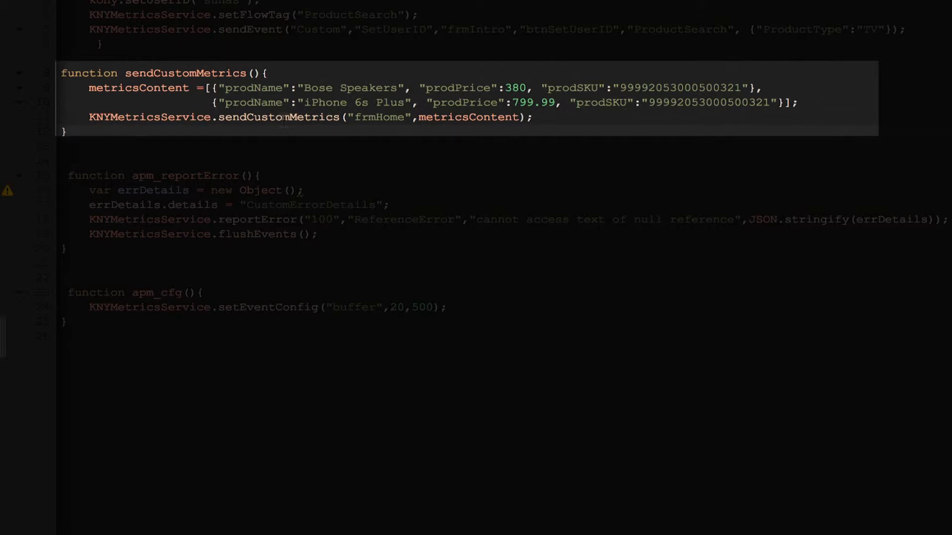
{"action": "left_click_drag", "start_coordinate": [204, 88], "coordinate": [849, 104]}
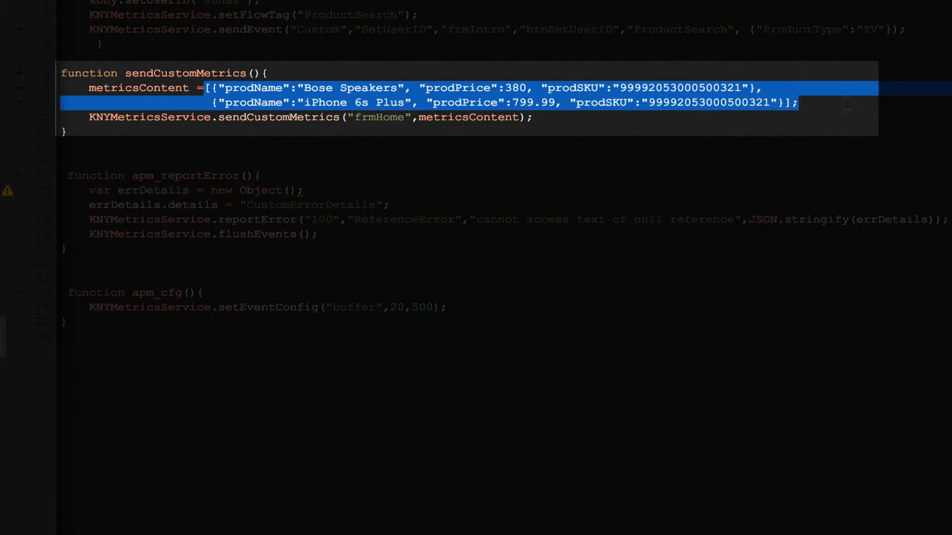
{"action": "left_click", "coordinate": [613, 119]}
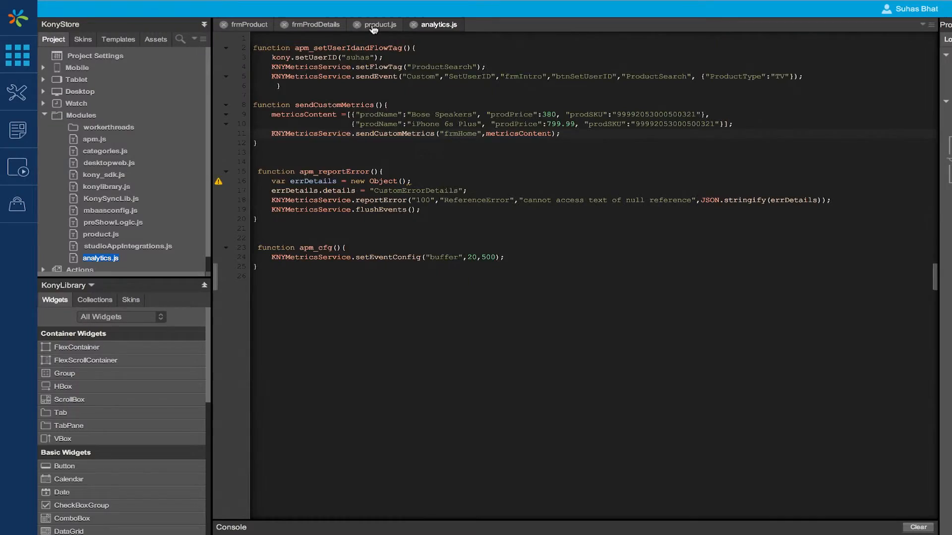
Step: In product.js, examine how prodListCallback fills metricsContent from productsCollection and passes it to sendCustomMetrics for frmProduct
{"action": "left_click", "coordinate": [373, 27]}
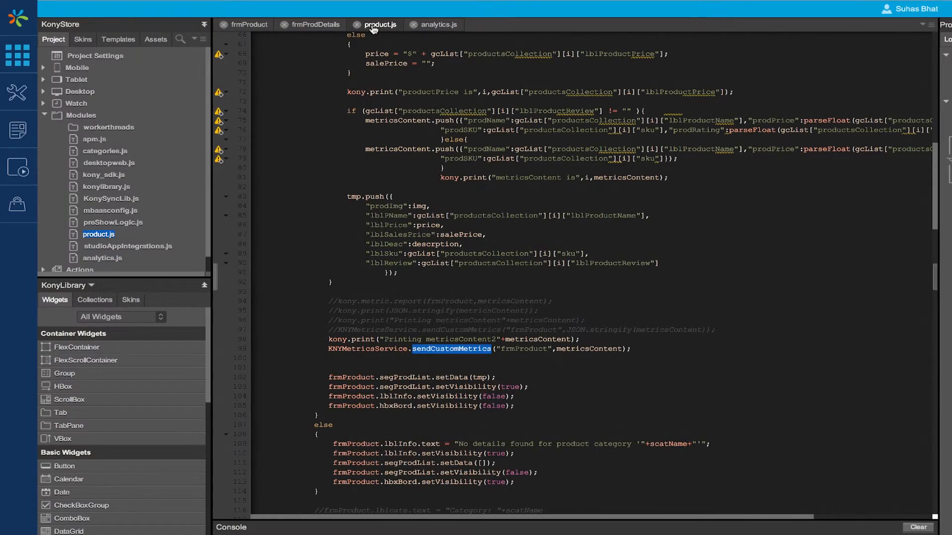
{"action": "scroll", "coordinate": [447, 248], "scroll_direction": "up", "scroll_amount": 17}
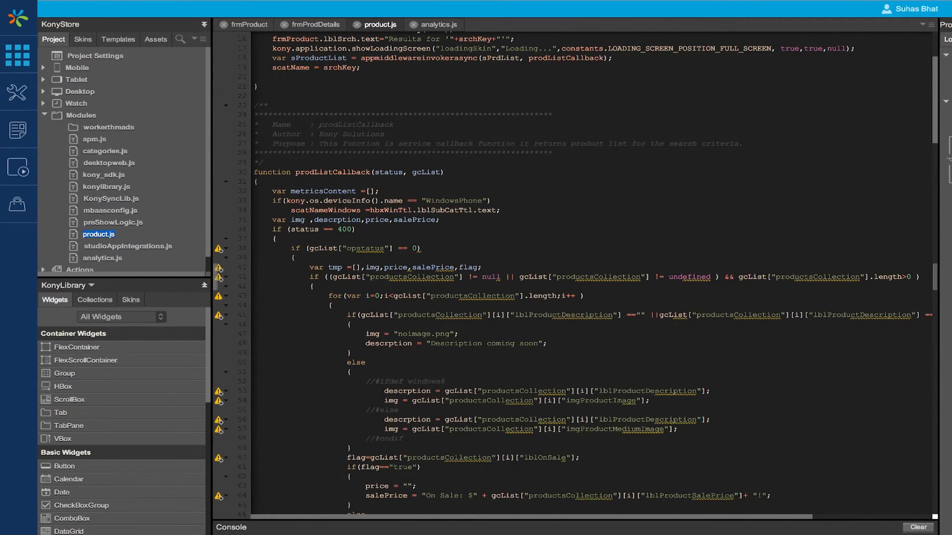
{"action": "scroll", "coordinate": [324, 353], "scroll_direction": "down", "scroll_amount": 15}
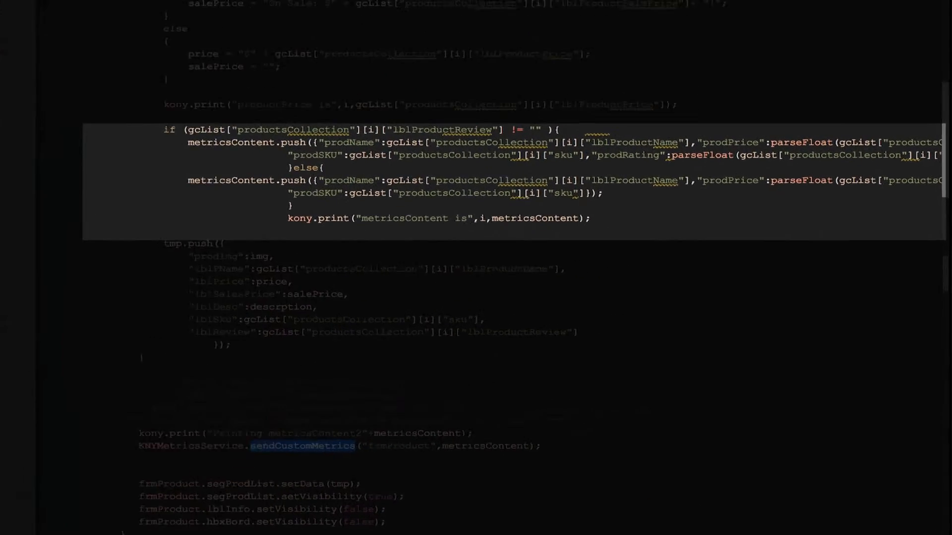
{"action": "double_click", "coordinate": [134, 99]}
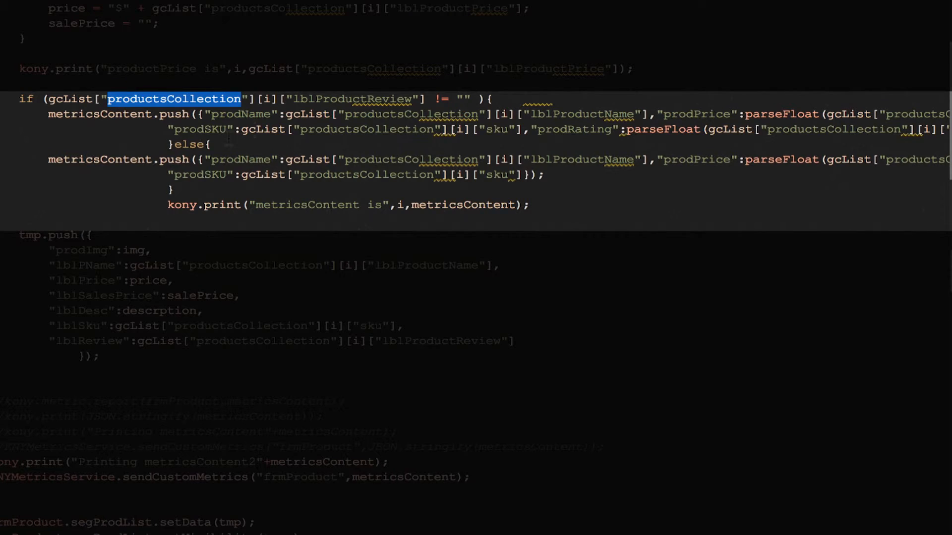
{"action": "double_click", "coordinate": [124, 115]}
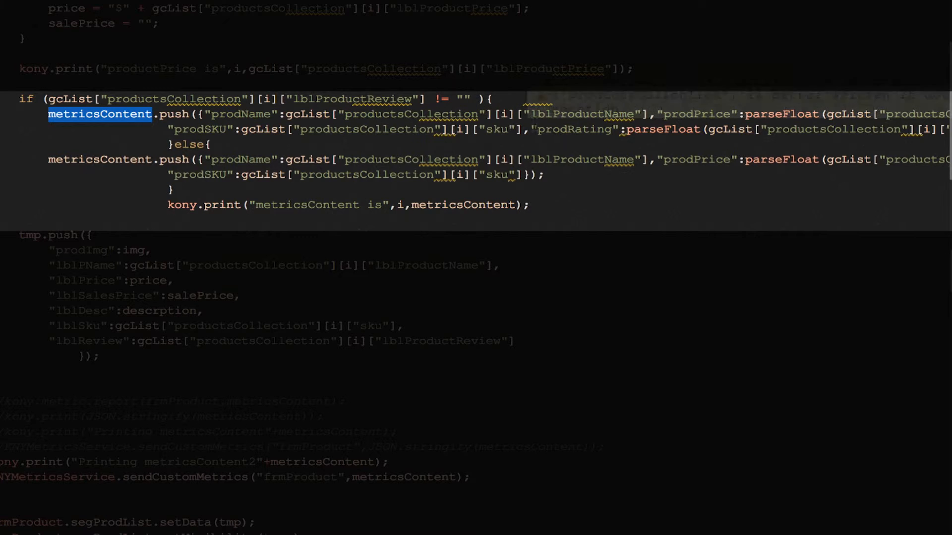
{"action": "scroll", "coordinate": [325, 124], "scroll_direction": "right", "scroll_amount": 5}
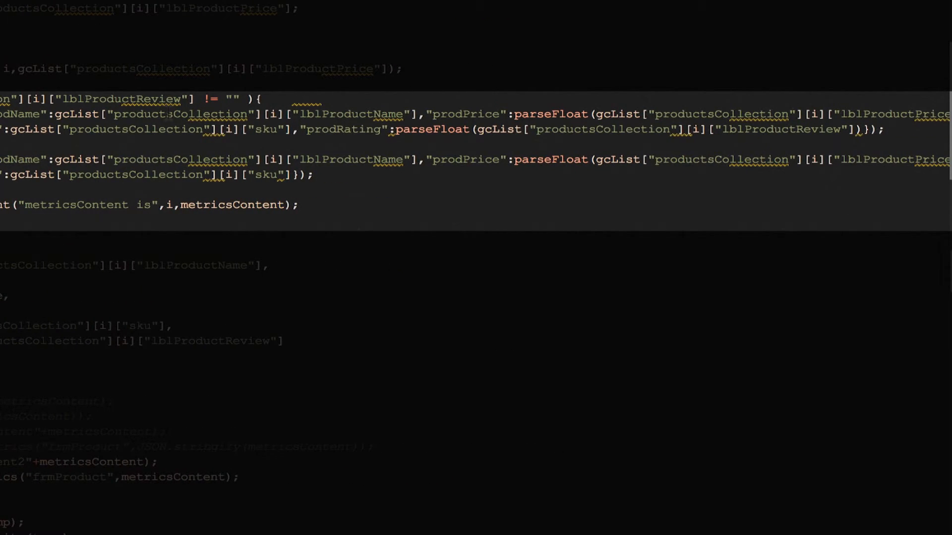
{"action": "scroll", "coordinate": [169, 115], "scroll_direction": "left", "scroll_amount": 3}
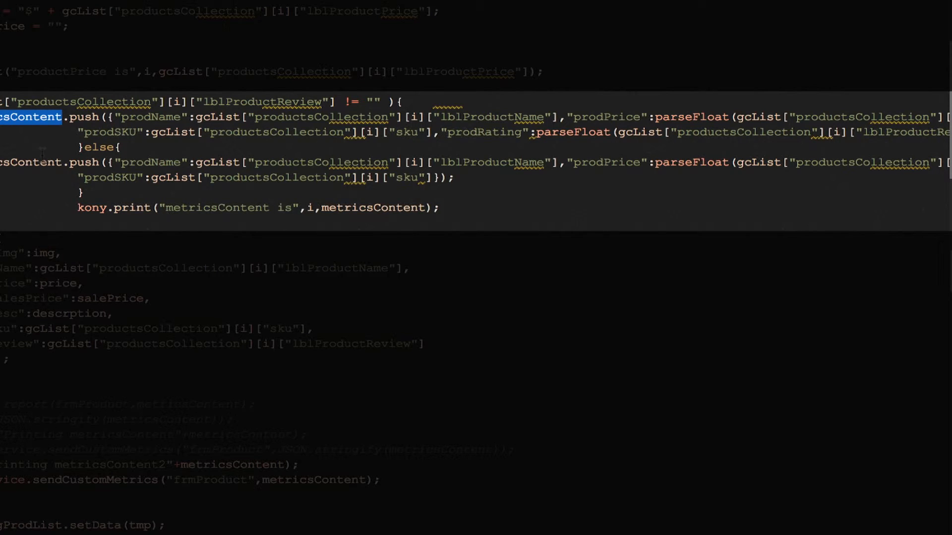
{"action": "double_click", "coordinate": [27, 163]}
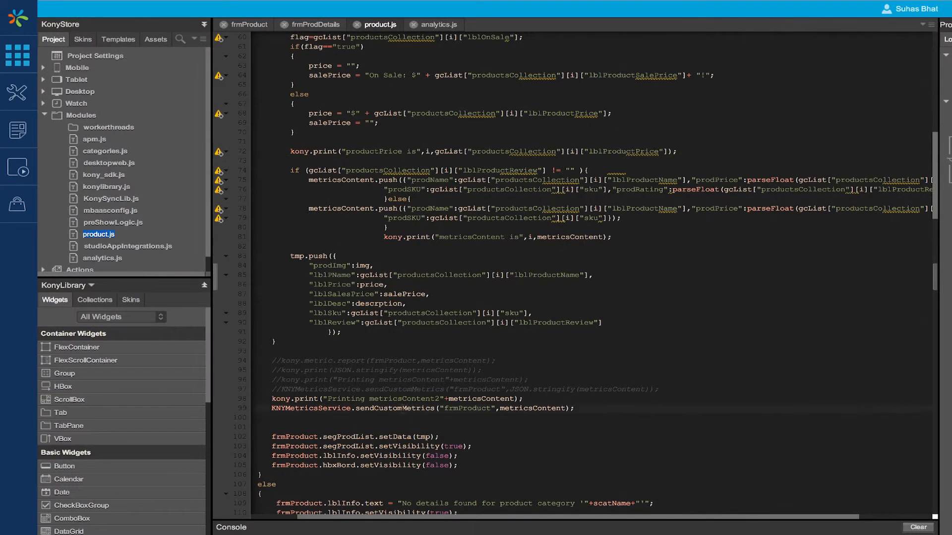
{"action": "double_click", "coordinate": [108, 480]}
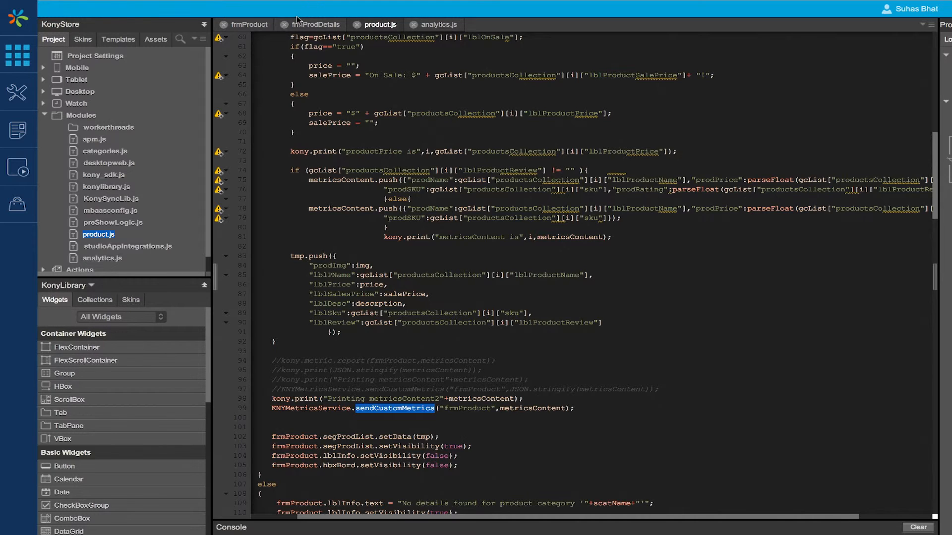
Step: Run the KonyStore project as a Native app on the iPhone6sPlus simulator
{"action": "left_click", "coordinate": [238, 7]}
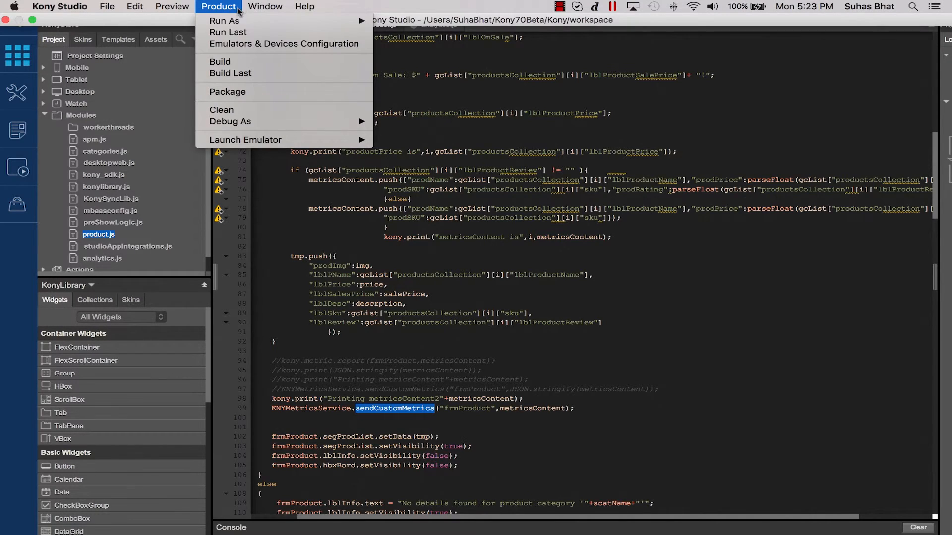
{"action": "mouse_move", "coordinate": [234, 21]}
{"action": "mouse_move", "coordinate": [394, 35]}
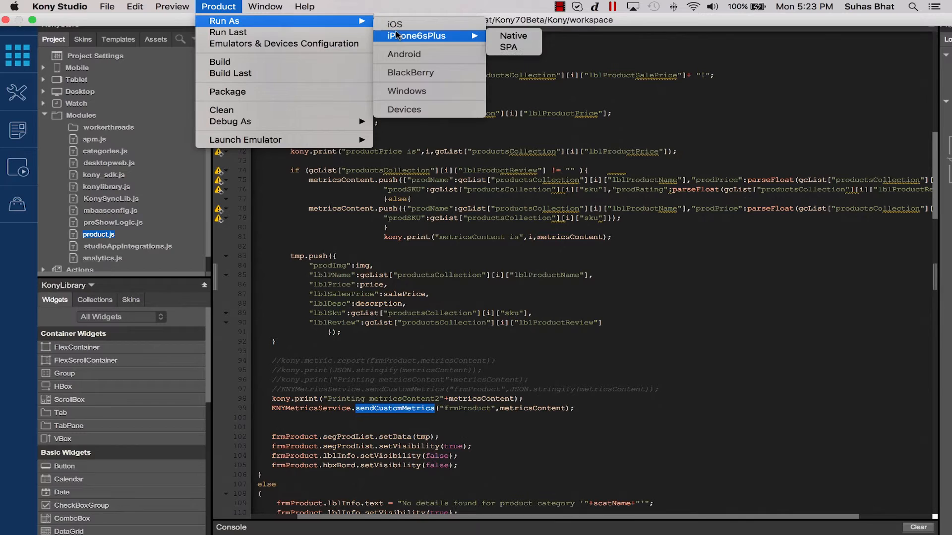
{"action": "left_click", "coordinate": [532, 39]}
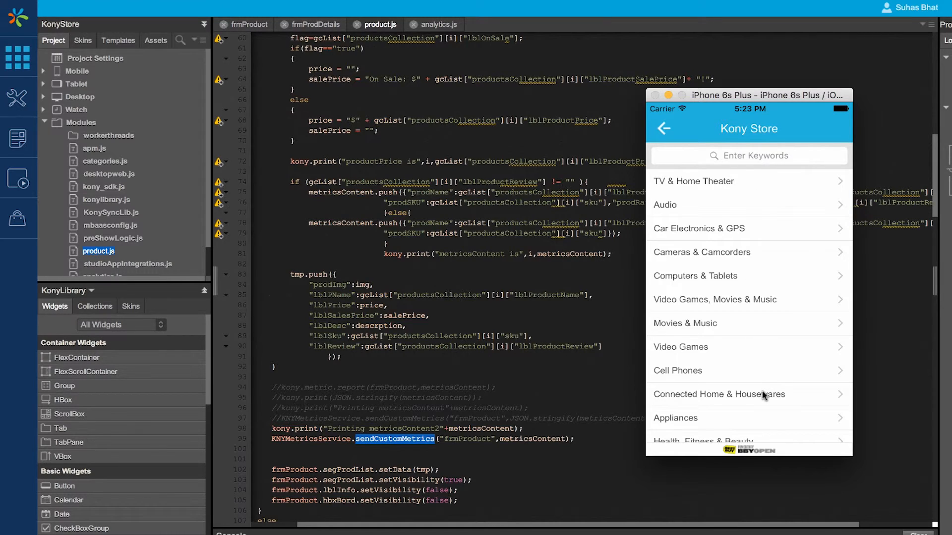
Step: In the simulated Kony Store app, browse through Video Games and Xbox One to the Xbox One Consoles product list
{"action": "left_click", "coordinate": [772, 347]}
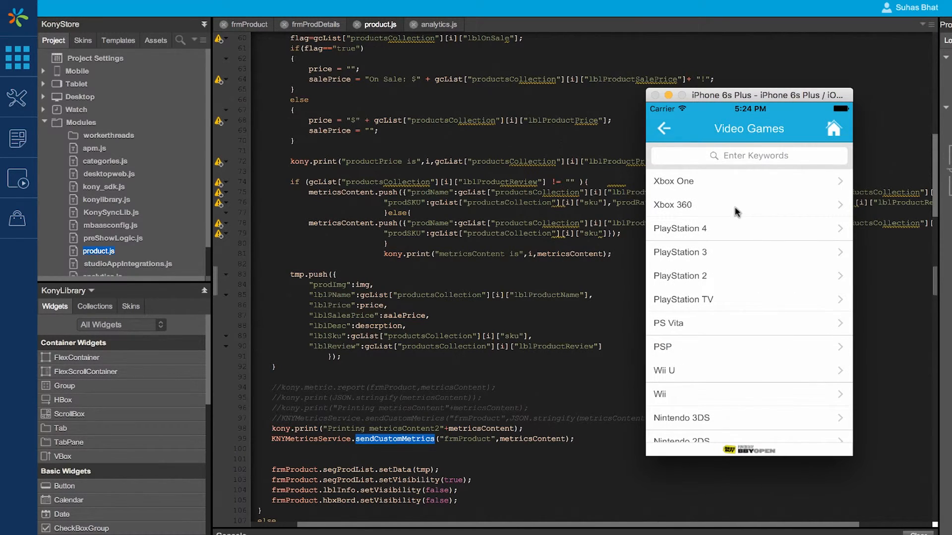
{"action": "left_click", "coordinate": [726, 185]}
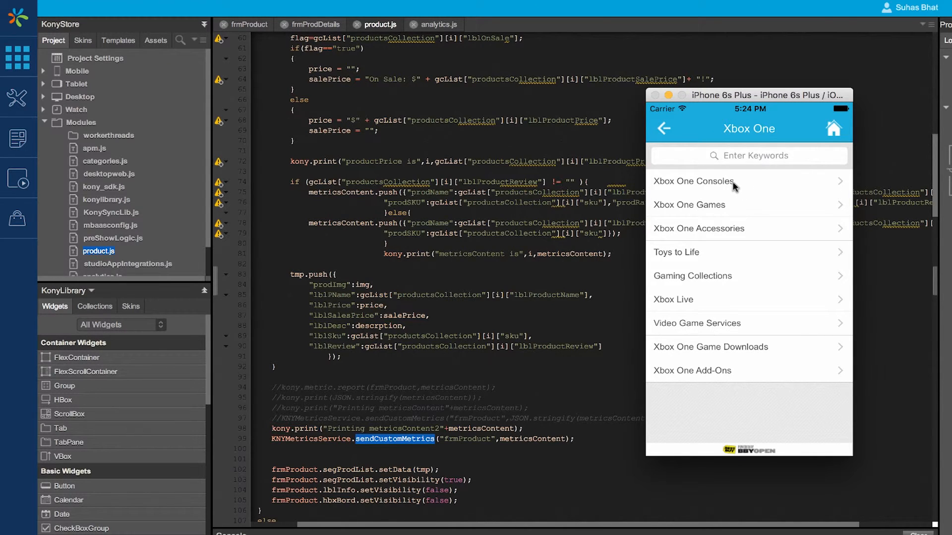
{"action": "left_click", "coordinate": [733, 183]}
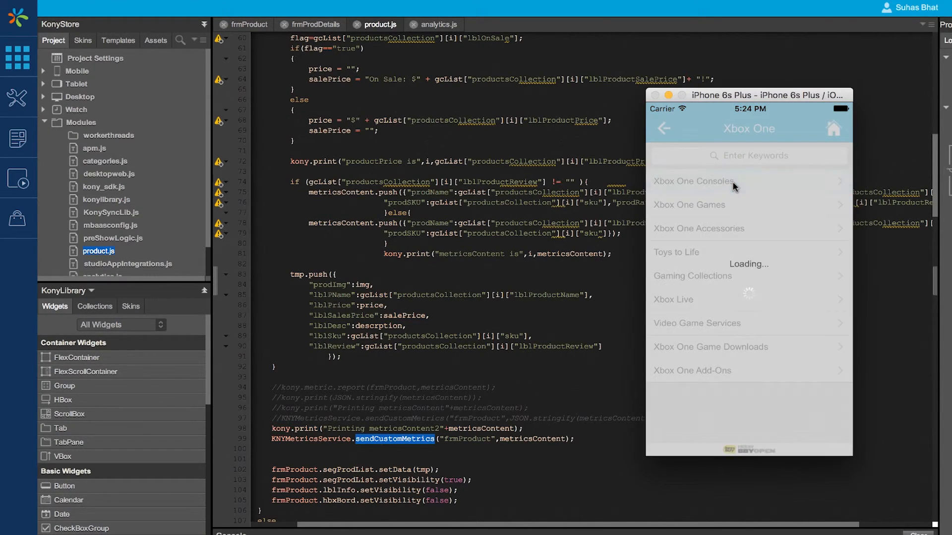
Step: Open the Xbox One 500GB Gears of War: Ultimate Edition Bundle, view its description and reviews, and go back
{"action": "scroll", "coordinate": [774, 337], "scroll_direction": "down", "scroll_amount": 5}
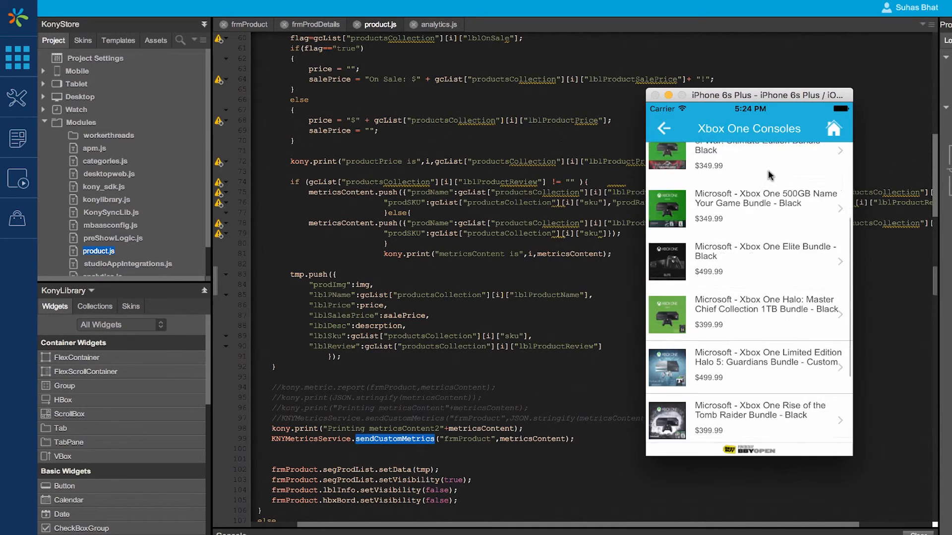
{"action": "scroll", "coordinate": [760, 211], "scroll_direction": "up", "scroll_amount": 5}
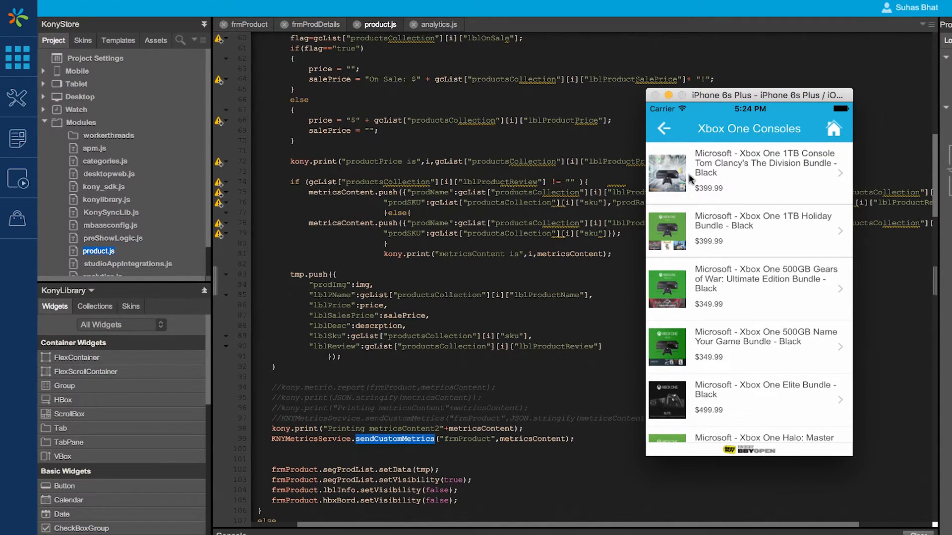
{"action": "left_click", "coordinate": [729, 295]}
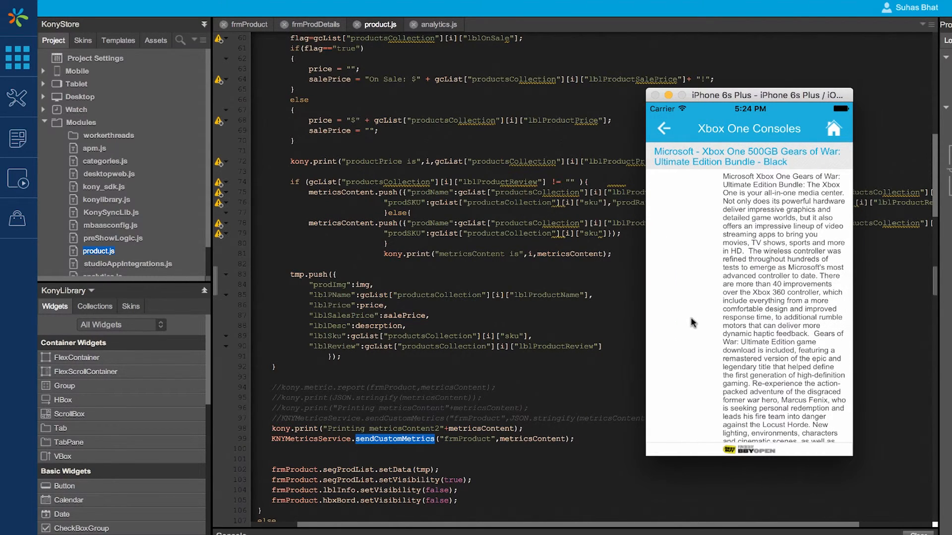
{"action": "scroll", "coordinate": [698, 282], "scroll_direction": "down", "scroll_amount": 3}
{"action": "scroll", "coordinate": [697, 283], "scroll_direction": "down", "scroll_amount": 10}
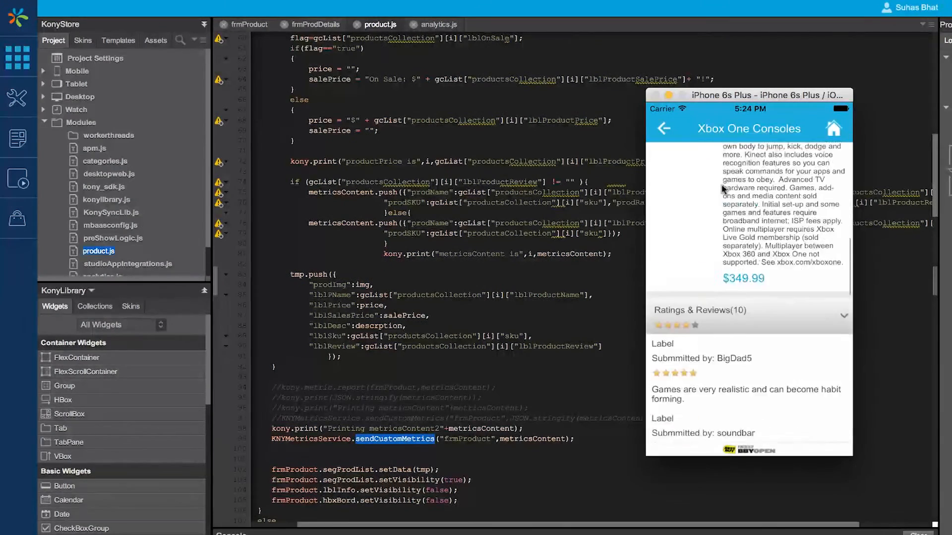
{"action": "scroll", "coordinate": [806, 222], "scroll_direction": "up", "scroll_amount": 3}
{"action": "scroll", "coordinate": [812, 390], "scroll_direction": "down", "scroll_amount": 4}
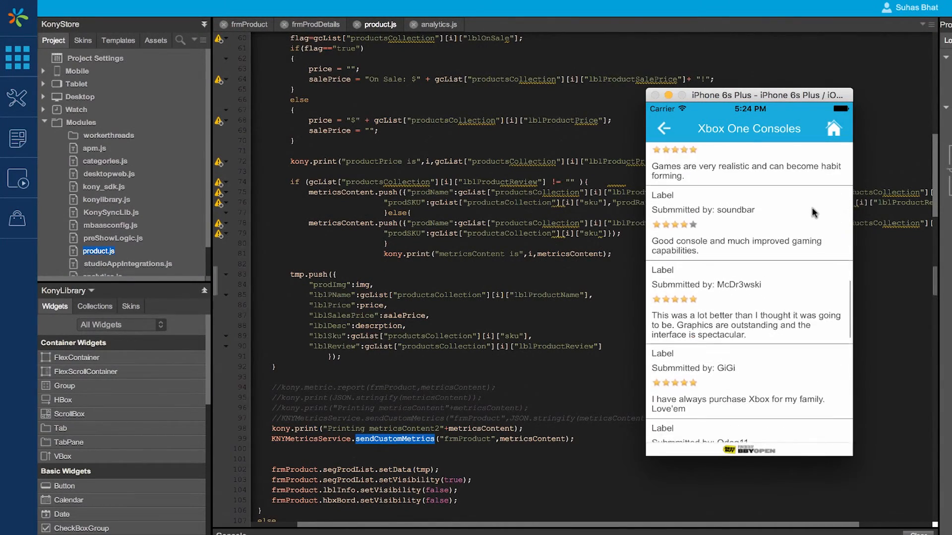
{"action": "scroll", "coordinate": [812, 390], "scroll_direction": "down", "scroll_amount": 3}
{"action": "left_click", "coordinate": [664, 128]}
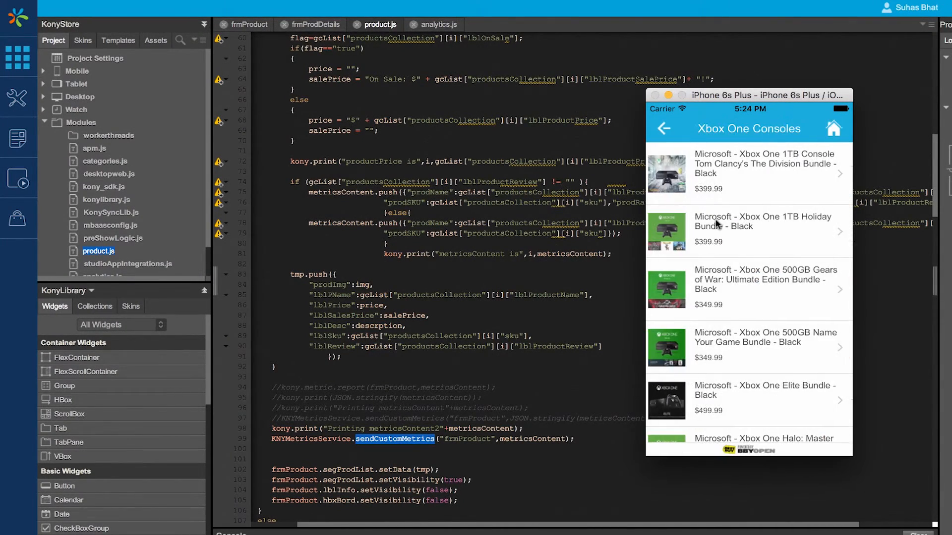
{"action": "left_click", "coordinate": [665, 129]}
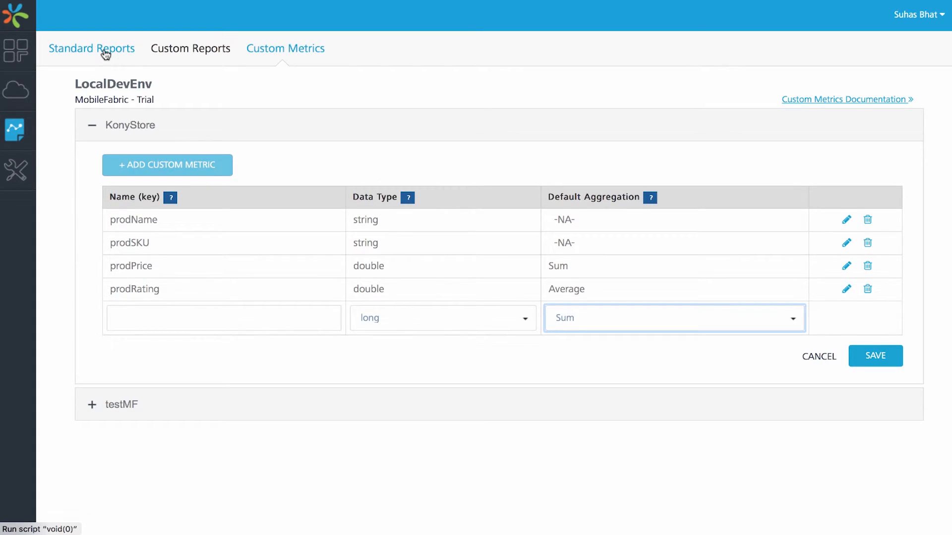
Step: In the MobileFabric Console, open the Event Activity report from the standard reports
{"action": "left_click", "coordinate": [105, 51]}
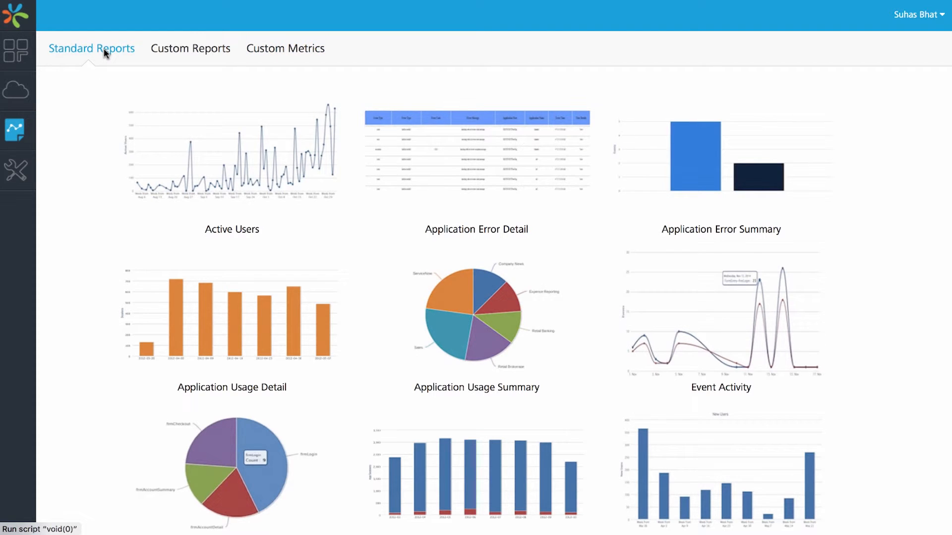
{"action": "left_click", "coordinate": [706, 302]}
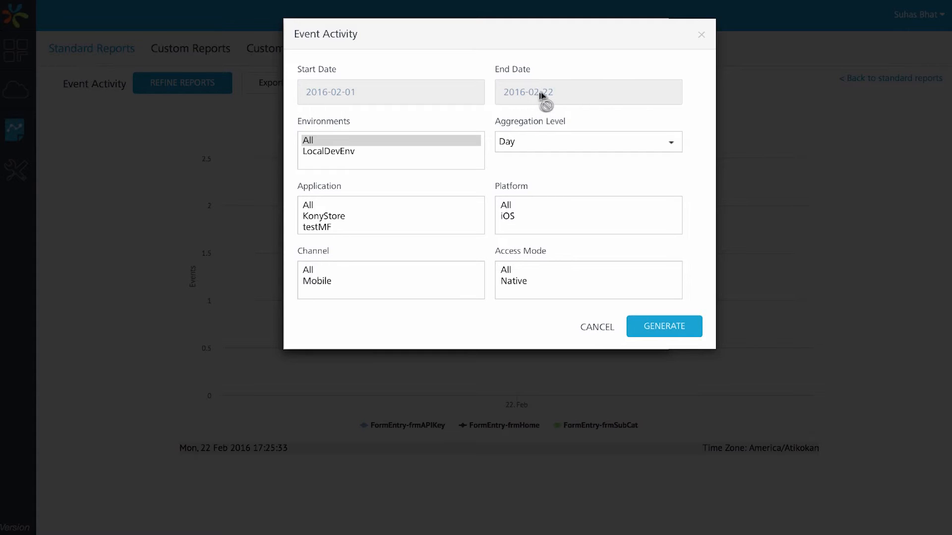
Step: Generate the Event Activity report for the KonyStore application and inspect the data points on its chart
{"action": "left_click", "coordinate": [350, 217]}
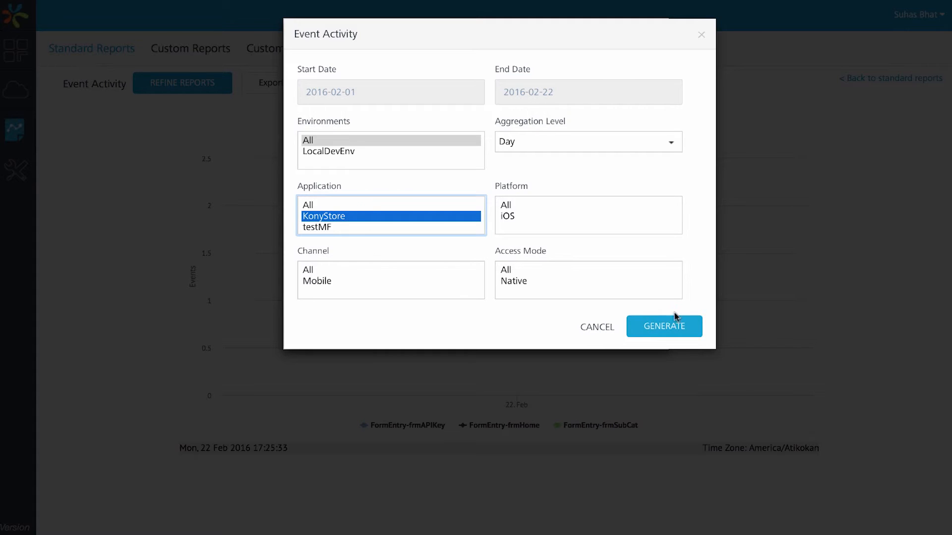
{"action": "left_click", "coordinate": [672, 336]}
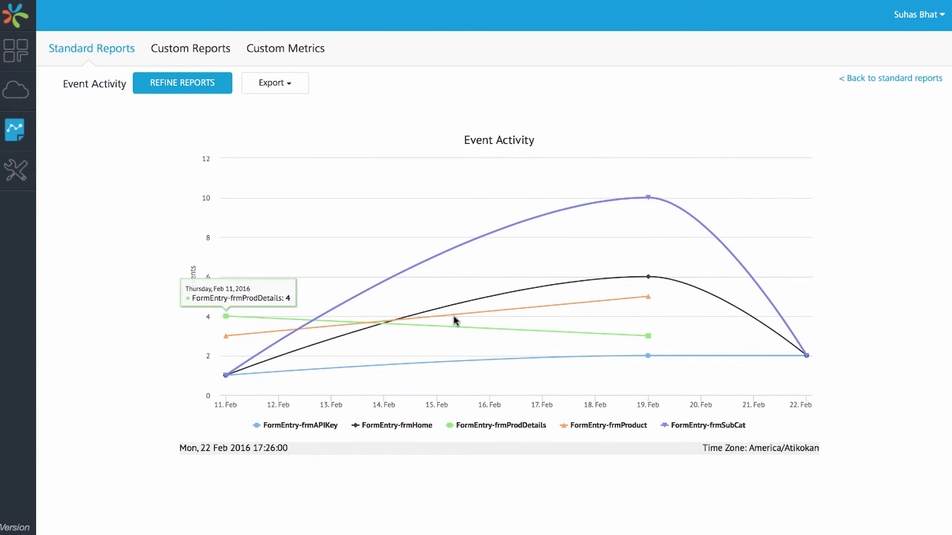
{"action": "mouse_move", "coordinate": [807, 357]}
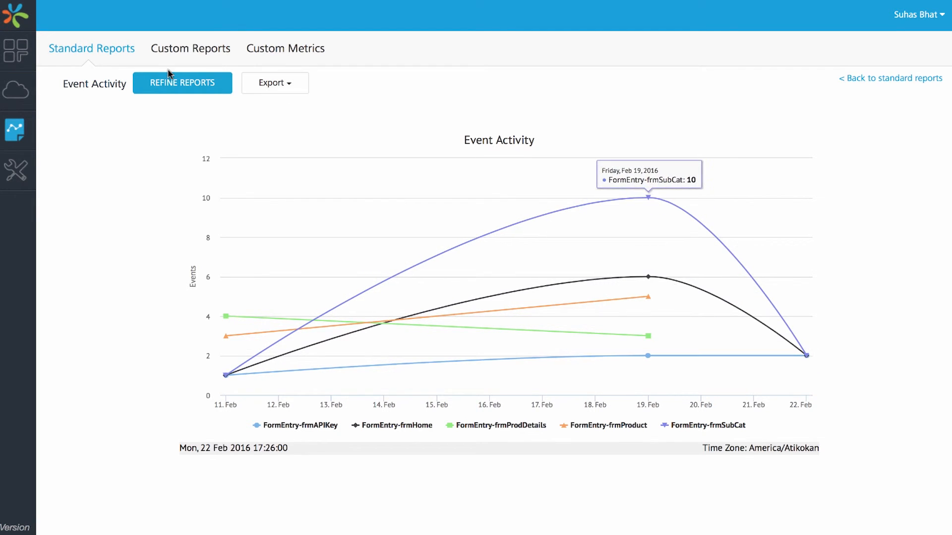
Step: Review the Event Activity report's refinement options for event type, event grouping, Metric1 and Condition1, and check its export options
{"action": "left_click", "coordinate": [168, 84]}
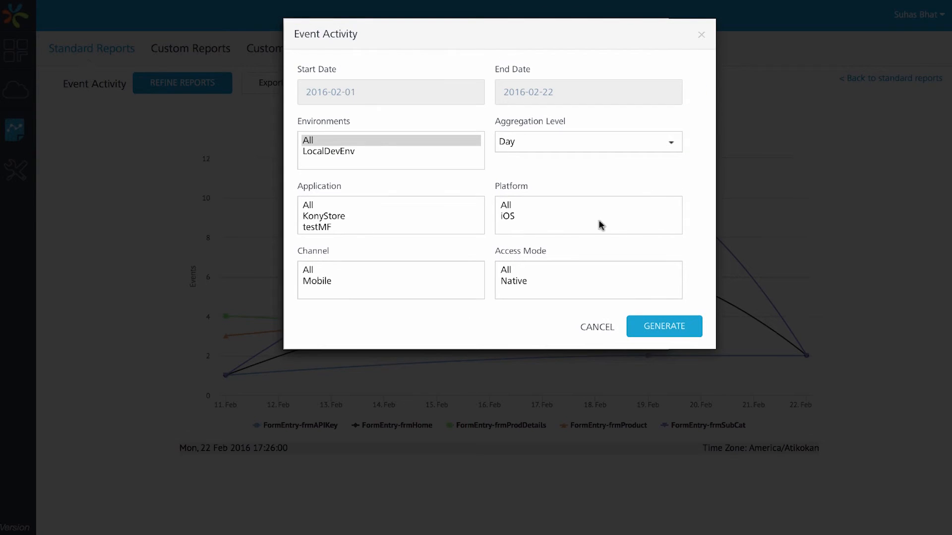
{"action": "scroll", "coordinate": [346, 127], "scroll_direction": "down", "scroll_amount": 5}
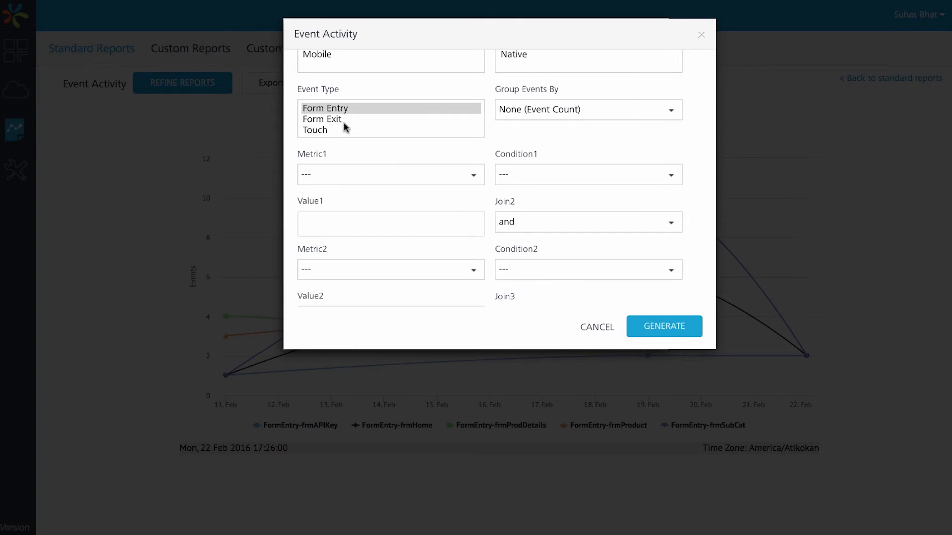
{"action": "scroll", "coordinate": [346, 128], "scroll_direction": "down", "scroll_amount": 2}
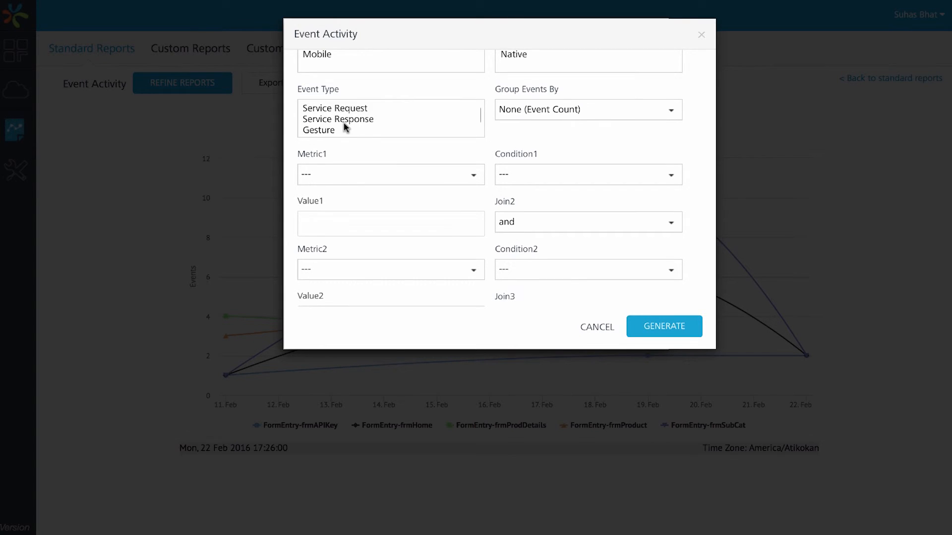
{"action": "left_click", "coordinate": [527, 112]}
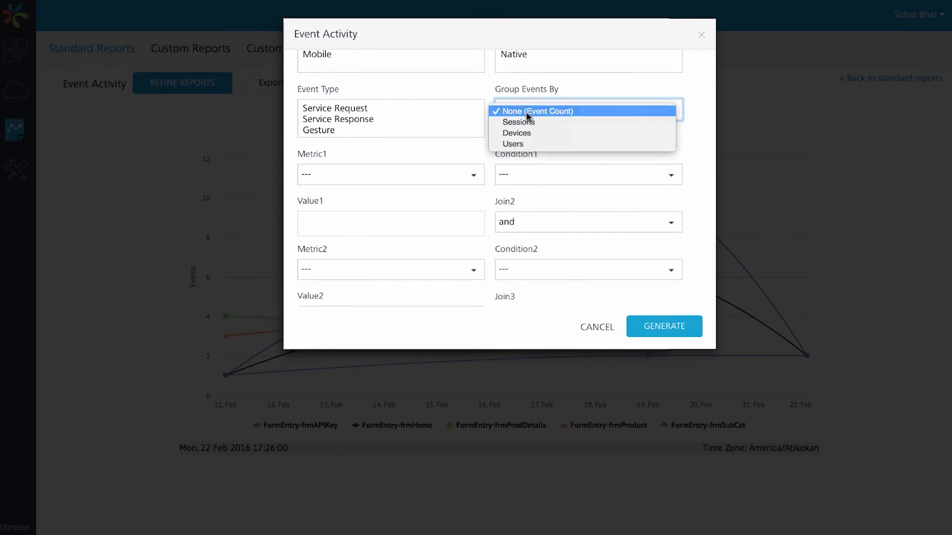
{"action": "left_click", "coordinate": [527, 114]}
{"action": "left_click", "coordinate": [389, 180]}
{"action": "left_click", "coordinate": [389, 180]}
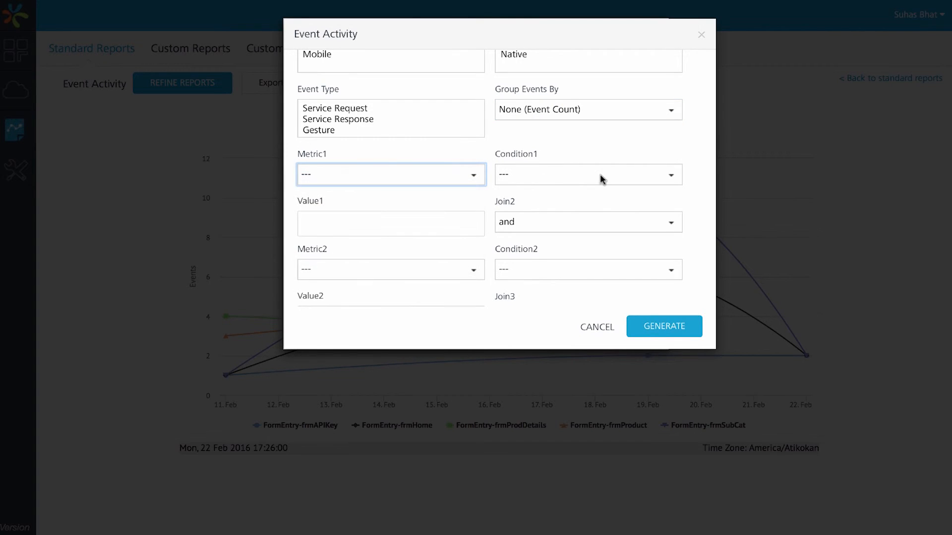
{"action": "left_click", "coordinate": [602, 178]}
{"action": "left_click", "coordinate": [602, 177]}
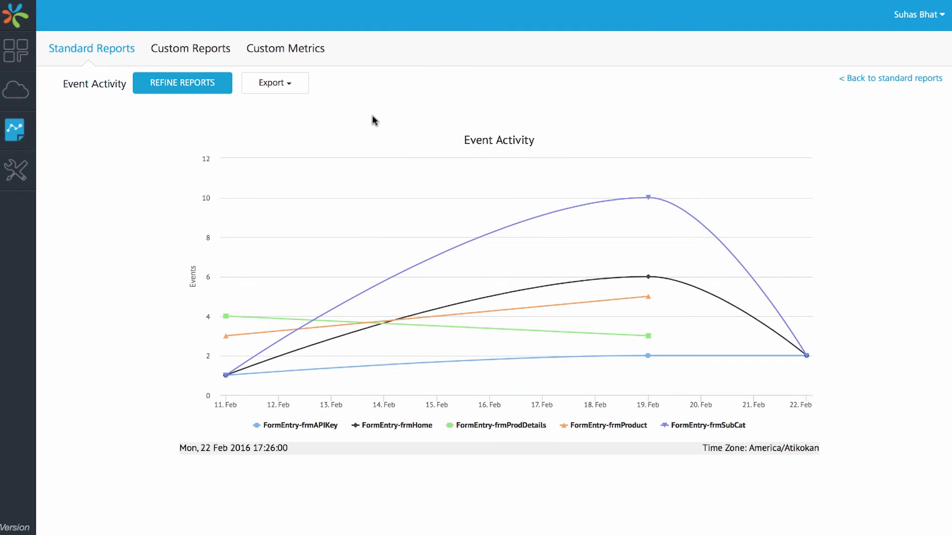
{"action": "left_click", "coordinate": [300, 88]}
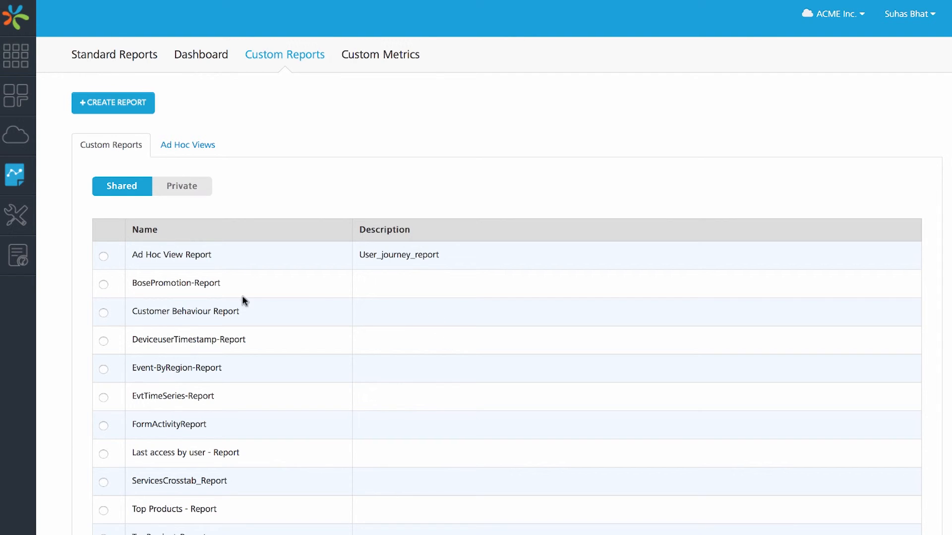
Step: Among the custom reports, view the private and shared lists of ad hoc views
{"action": "left_click", "coordinate": [196, 151]}
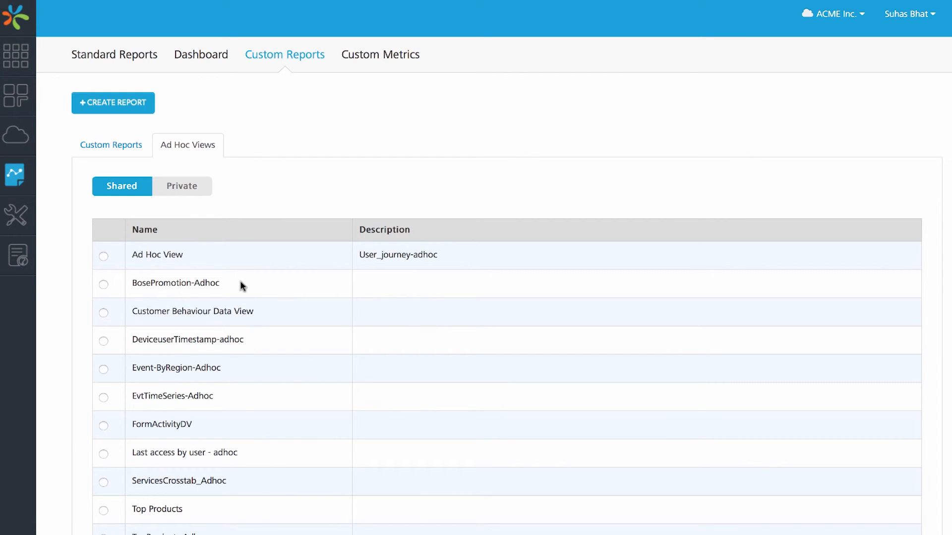
{"action": "left_click", "coordinate": [165, 189]}
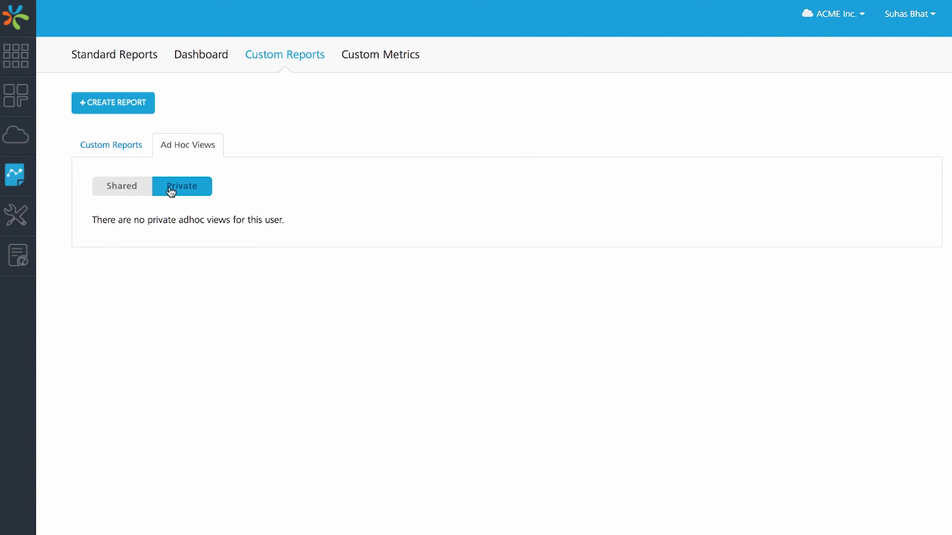
{"action": "left_click", "coordinate": [137, 189]}
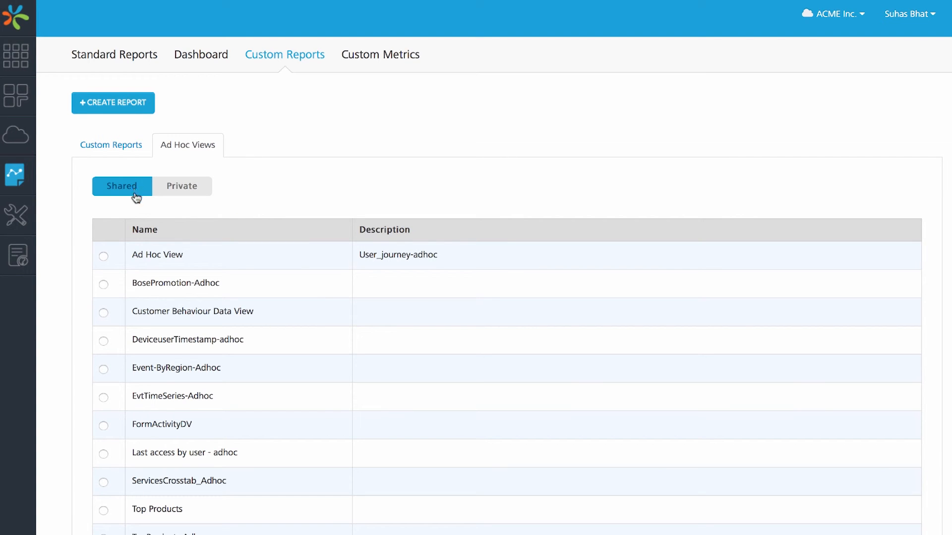
Step: Open the shared ad hoc view BosePromotion-Adhoc for editing
{"action": "left_click", "coordinate": [104, 288]}
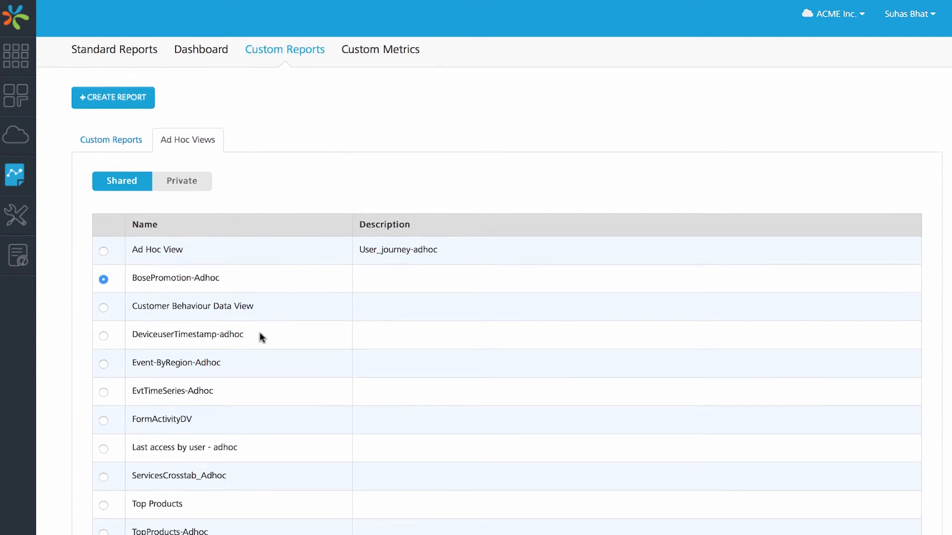
{"action": "scroll", "coordinate": [262, 336], "scroll_direction": "down", "scroll_amount": 3}
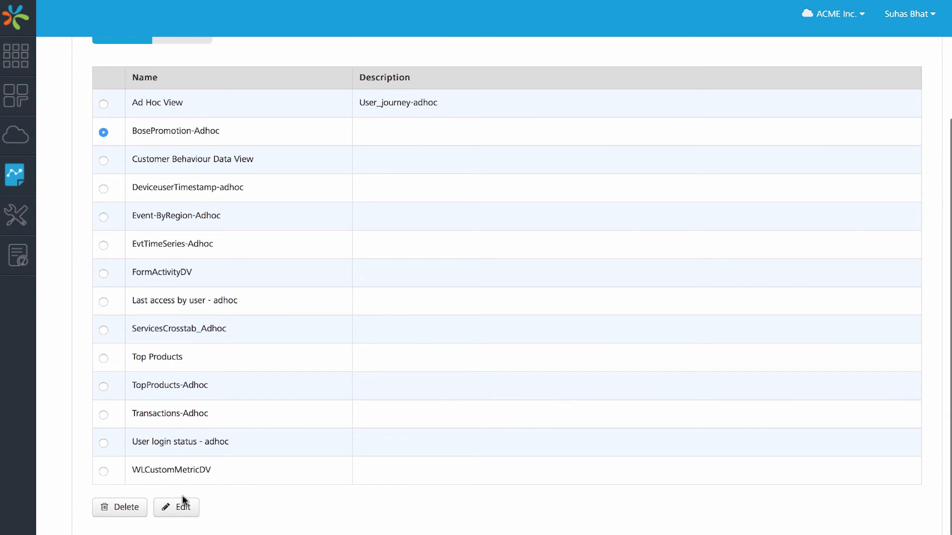
{"action": "left_click", "coordinate": [184, 513]}
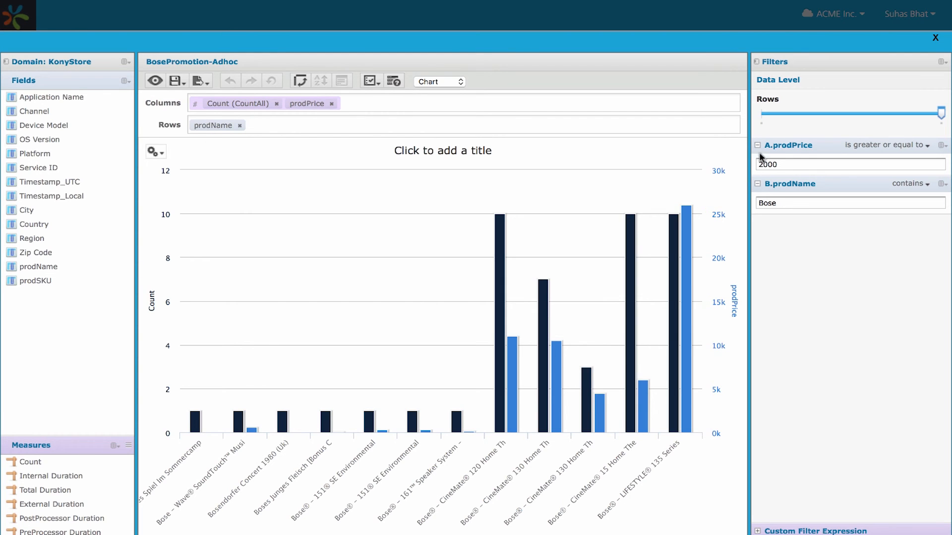
Step: Reduce the chart's Rows data level to Totals and restore it to the prodName level
{"action": "left_click", "coordinate": [763, 115]}
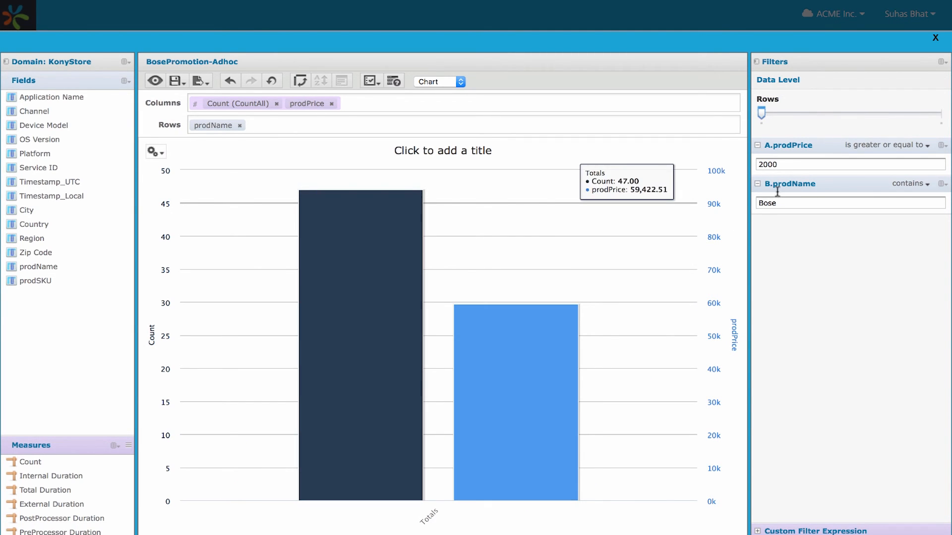
{"action": "left_click", "coordinate": [935, 115]}
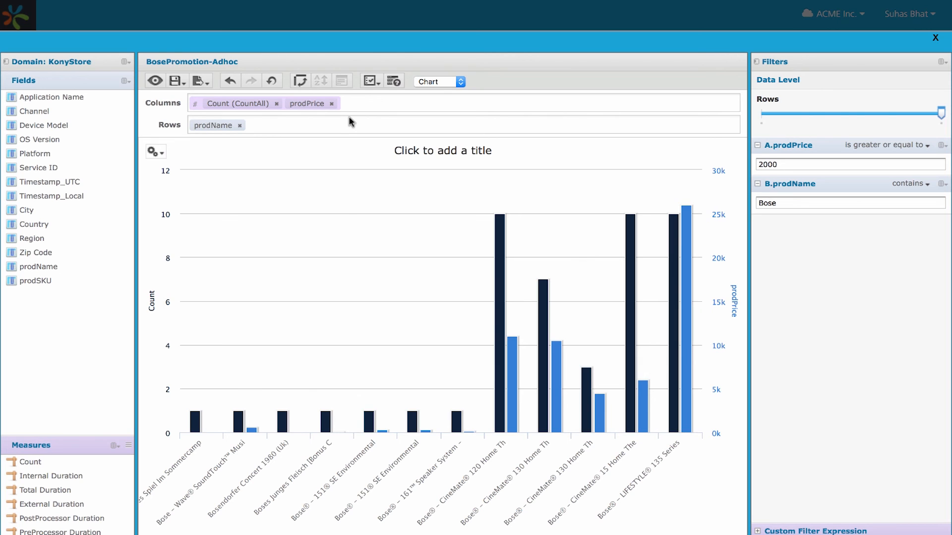
Step: Examine the export formats and save options available for the BosePromotion-Adhoc view
{"action": "left_click", "coordinate": [201, 80]}
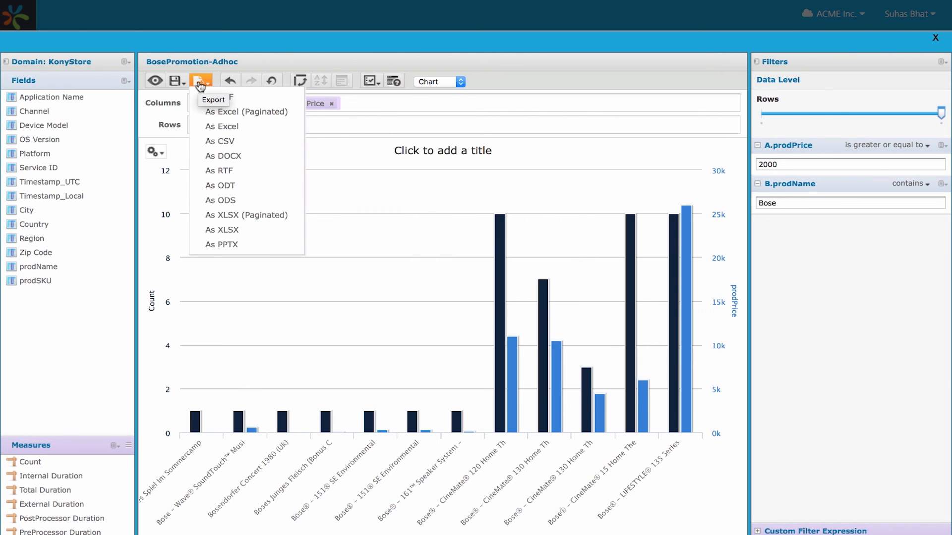
{"action": "left_click", "coordinate": [188, 85]}
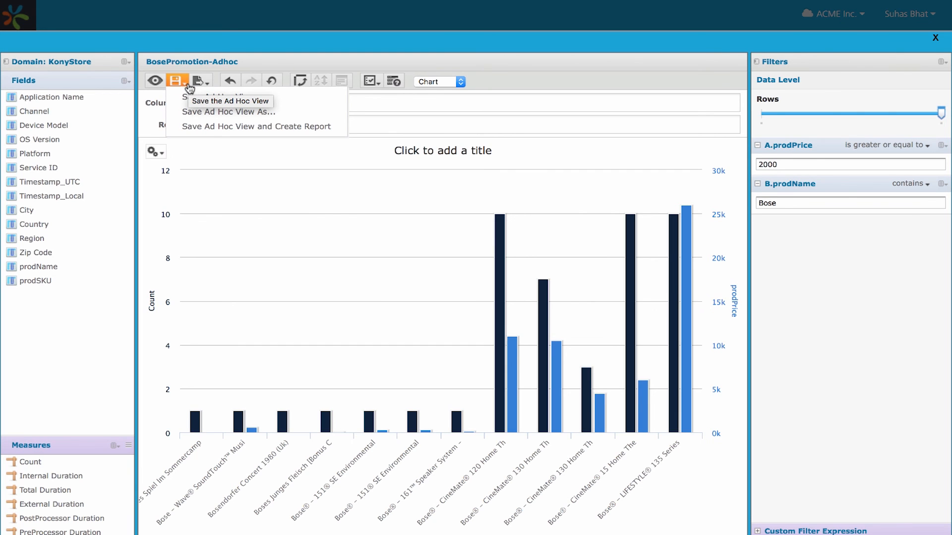
{"action": "left_click", "coordinate": [155, 152]}
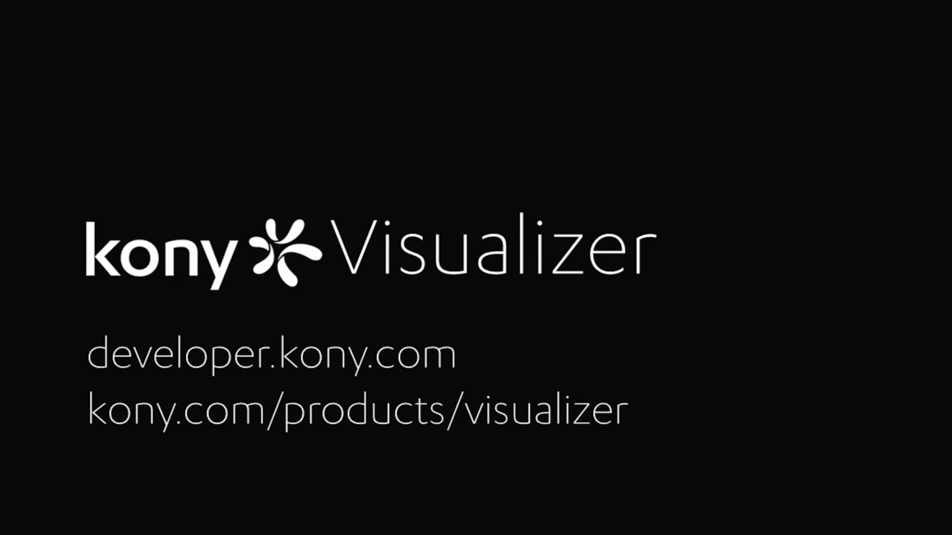